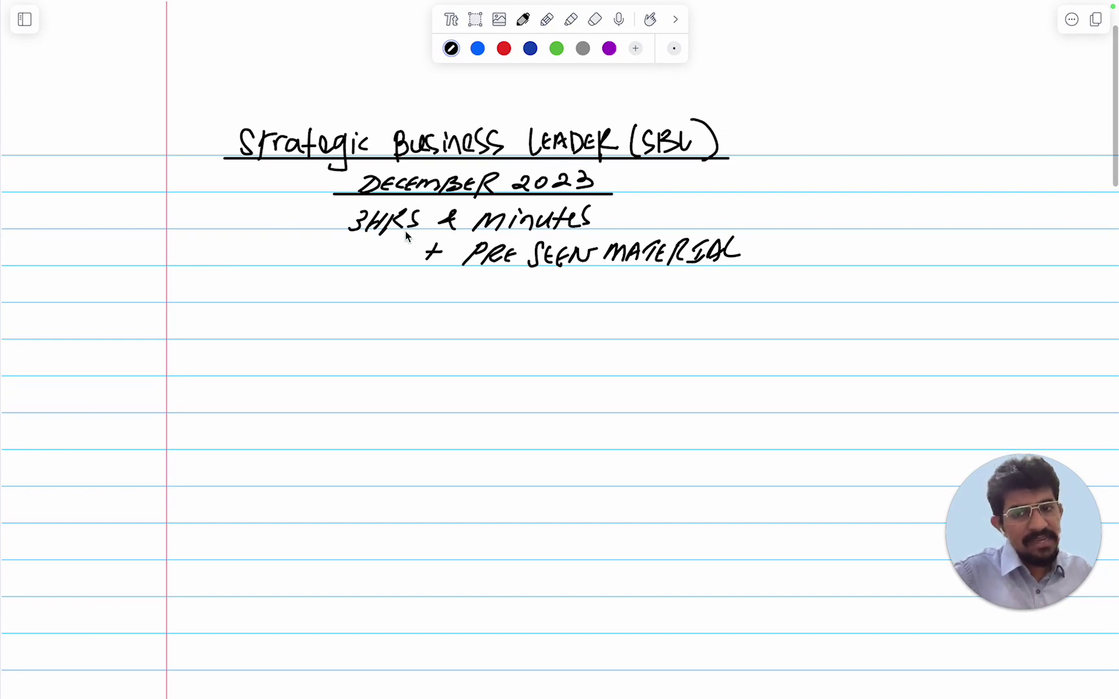
# - Write 15 above 'minutes' so the exam reads 3 hours 15 minutes, then begin the BASICS heading
pyautogui.moveTo(472, 202); pyautogui.dragTo(486, 224)
pyautogui.moveTo(482, 200); pyautogui.dragTo(498, 198)
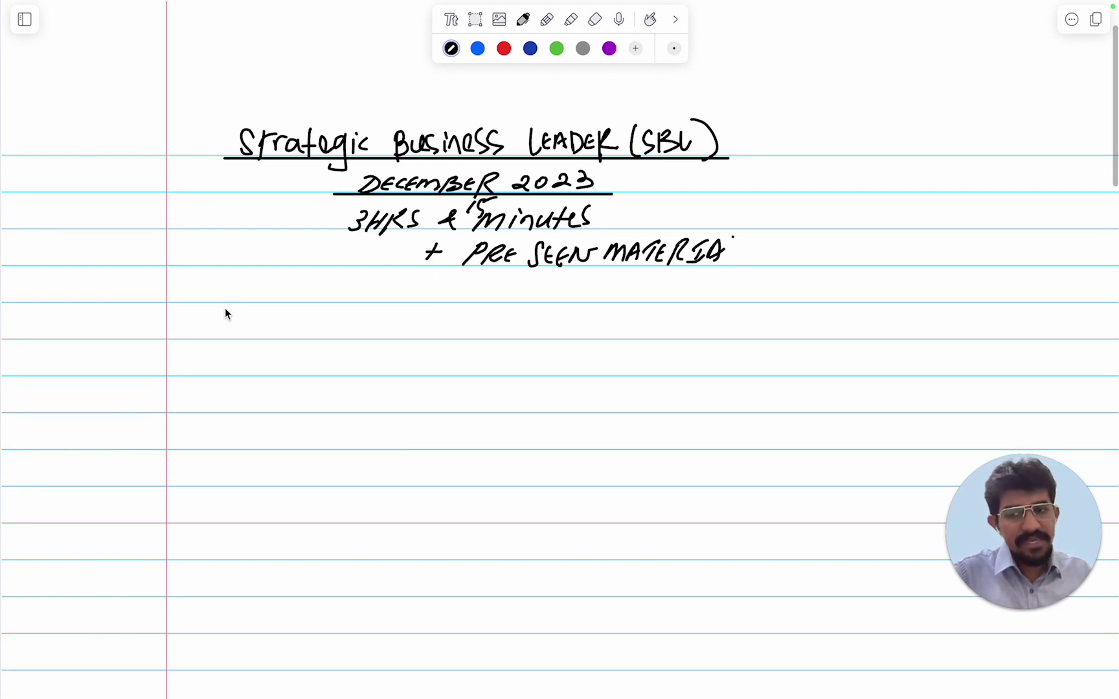
pyautogui.moveTo(217, 336)
pyautogui.mouseDown()
pyautogui.moveTo(235, 309)
pyautogui.moveTo(226, 337)
pyautogui.moveTo(303, 329)
pyautogui.mouseUp()
# - Finish writing BASICS, underline it, and draw the top and sides of a tall box below
pyautogui.moveTo(317, 313)
pyautogui.mouseDown()
pyautogui.moveTo(311, 324)
pyautogui.moveTo(328, 333)
pyautogui.mouseUp()
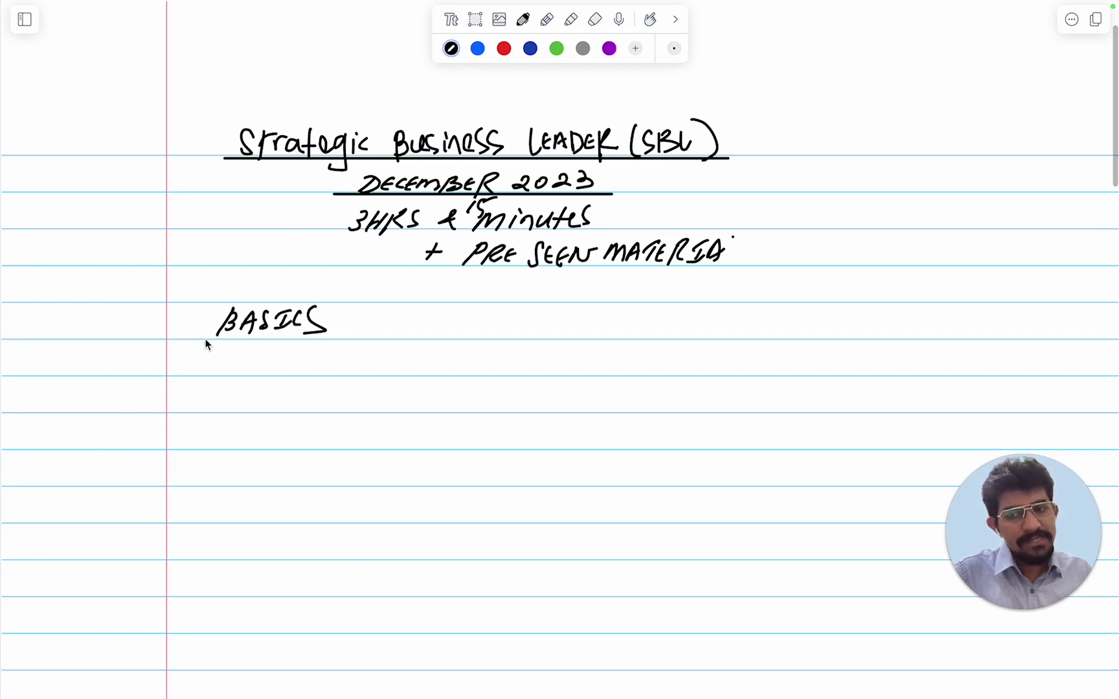
pyautogui.moveTo(199, 337); pyautogui.dragTo(350, 336)
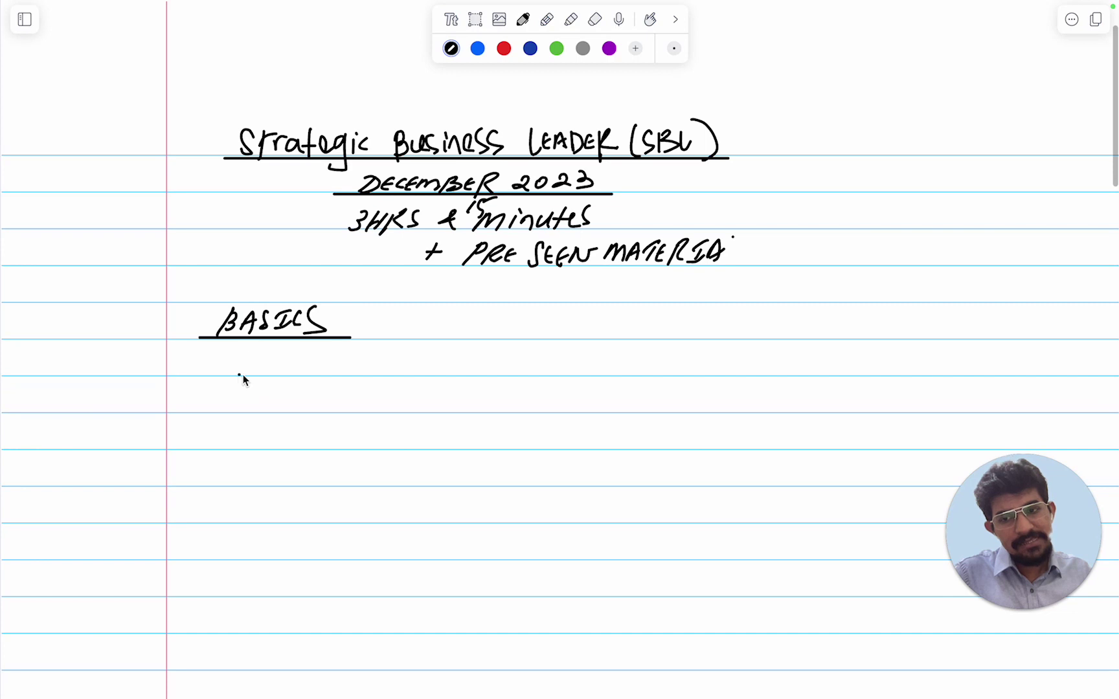
pyautogui.moveTo(239, 375)
pyautogui.mouseDown()
pyautogui.moveTo(384, 374)
pyautogui.moveTo(384, 554)
pyautogui.mouseUp()
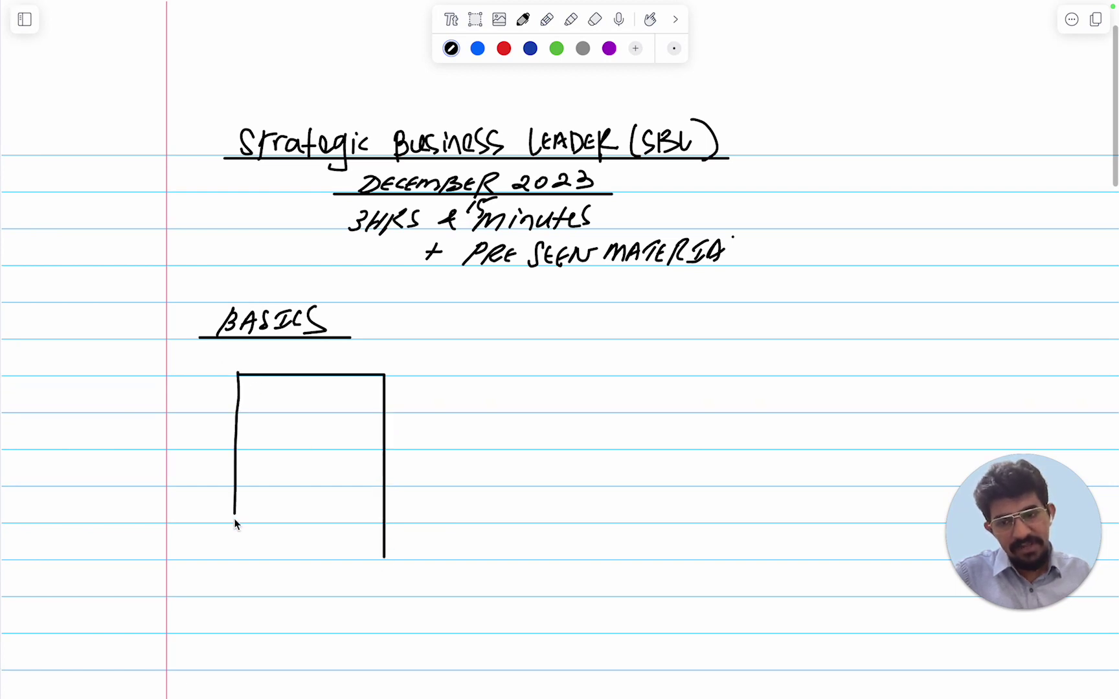
# - Close the first box, write EXHIBIT and DATA inside it, each underlined, and draw the arrow
pyautogui.moveTo(235, 522)
pyautogui.mouseDown()
pyautogui.moveTo(239, 559)
pyautogui.moveTo(386, 561)
pyautogui.mouseUp()
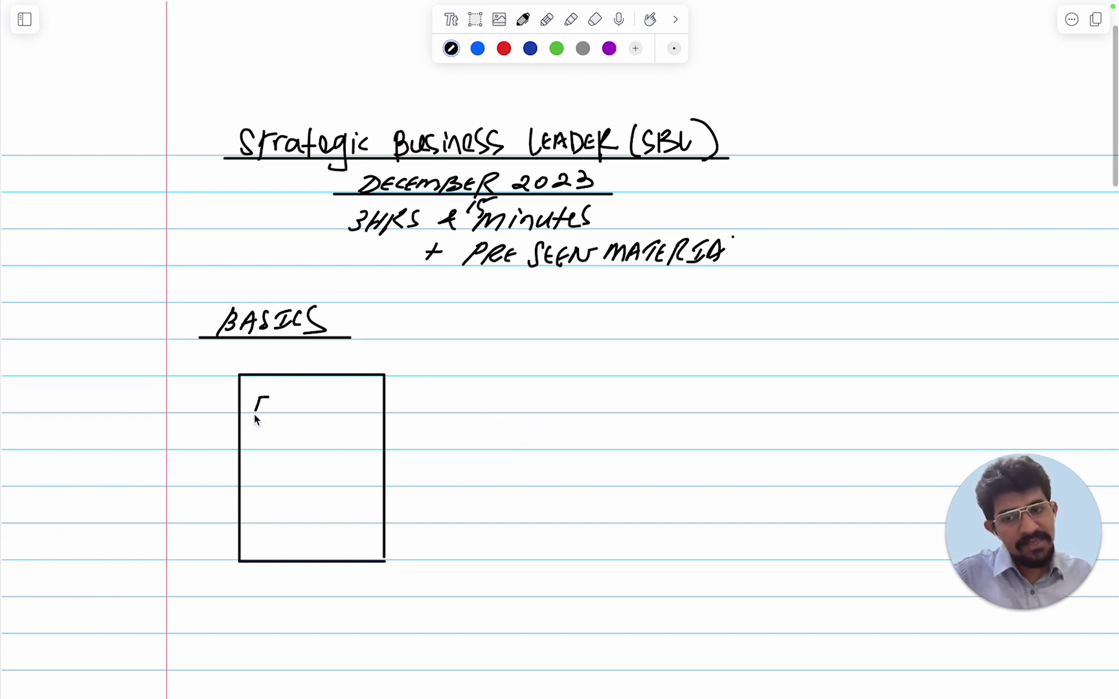
pyautogui.moveTo(282, 409); pyautogui.dragTo(337, 403)
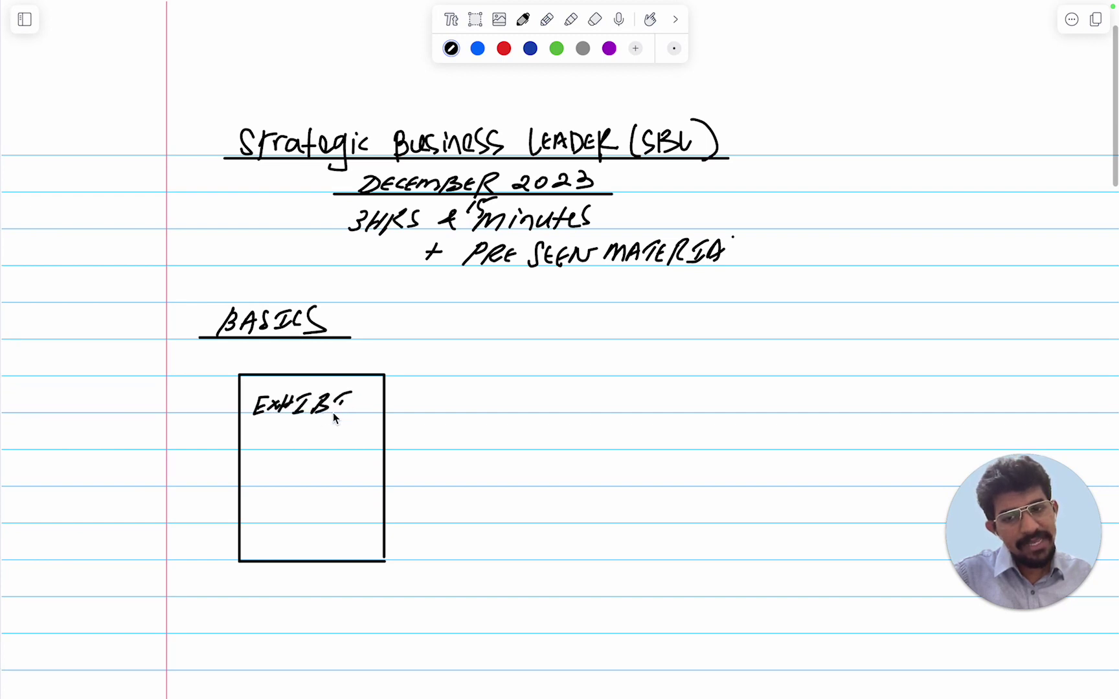
pyautogui.moveTo(261, 422); pyautogui.dragTo(367, 418)
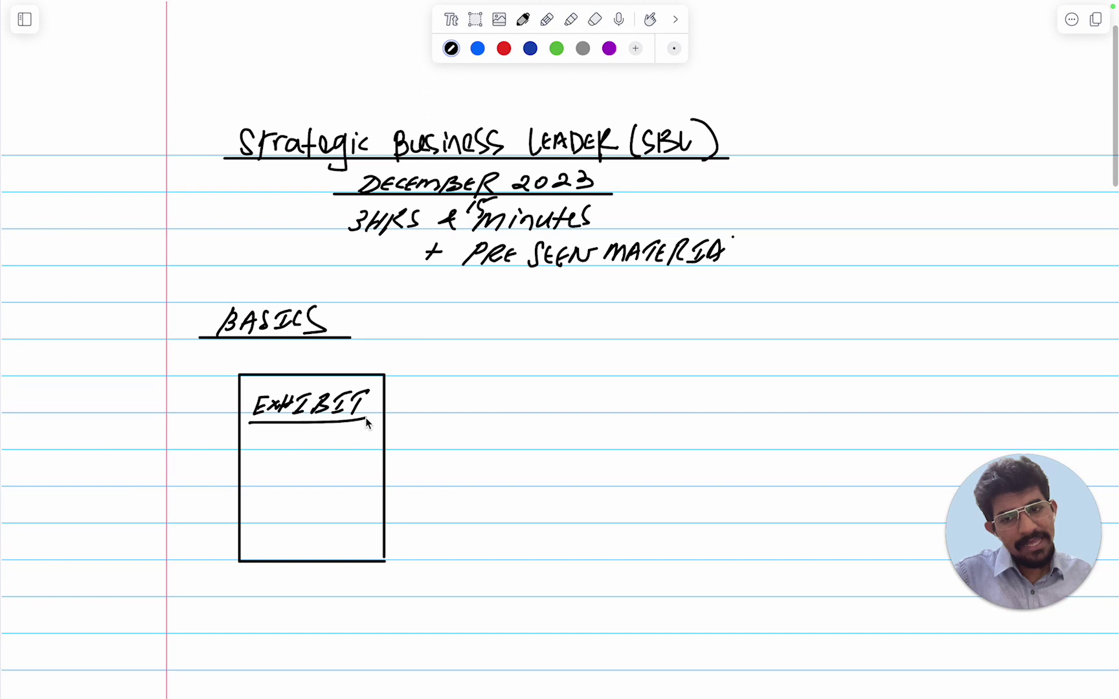
pyautogui.moveTo(270, 438)
pyautogui.mouseDown()
pyautogui.moveTo(259, 457)
pyautogui.moveTo(316, 440)
pyautogui.moveTo(324, 457)
pyautogui.mouseUp()
pyautogui.moveTo(256, 461)
pyautogui.mouseDown()
pyautogui.moveTo(636, 449)
pyautogui.moveTo(619, 469)
pyautogui.mouseUp()
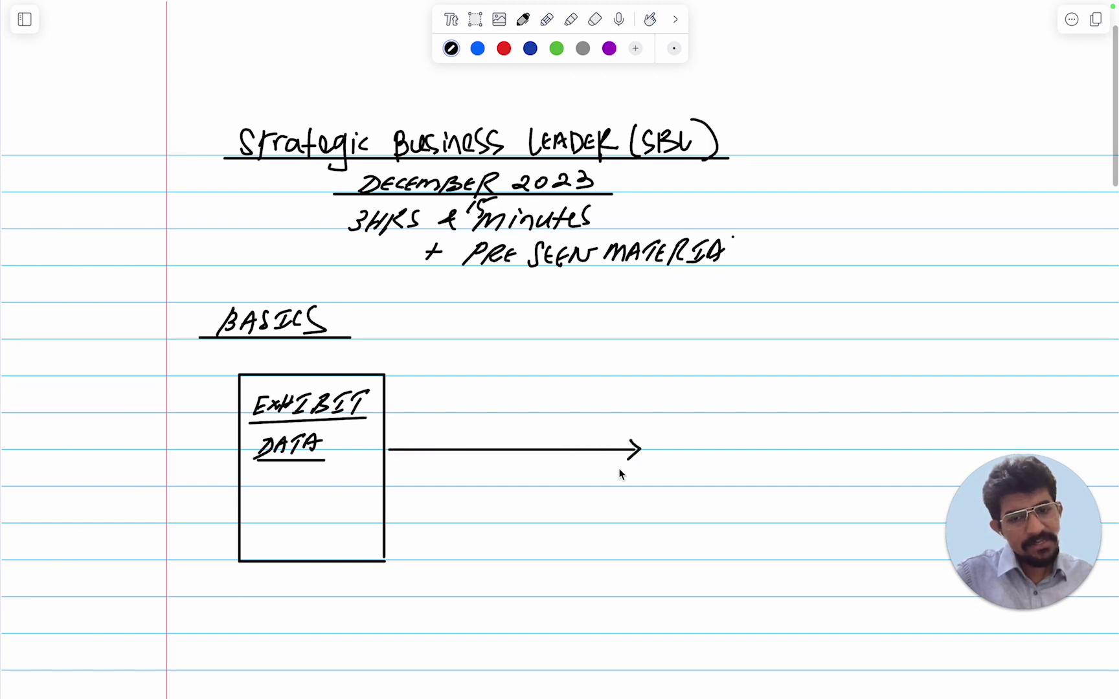
# - Draw a second box at the arrow's end with an underlined QUESTION inside
pyautogui.moveTo(648, 376)
pyautogui.mouseDown()
pyautogui.moveTo(790, 375)
pyautogui.moveTo(812, 567)
pyautogui.mouseUp()
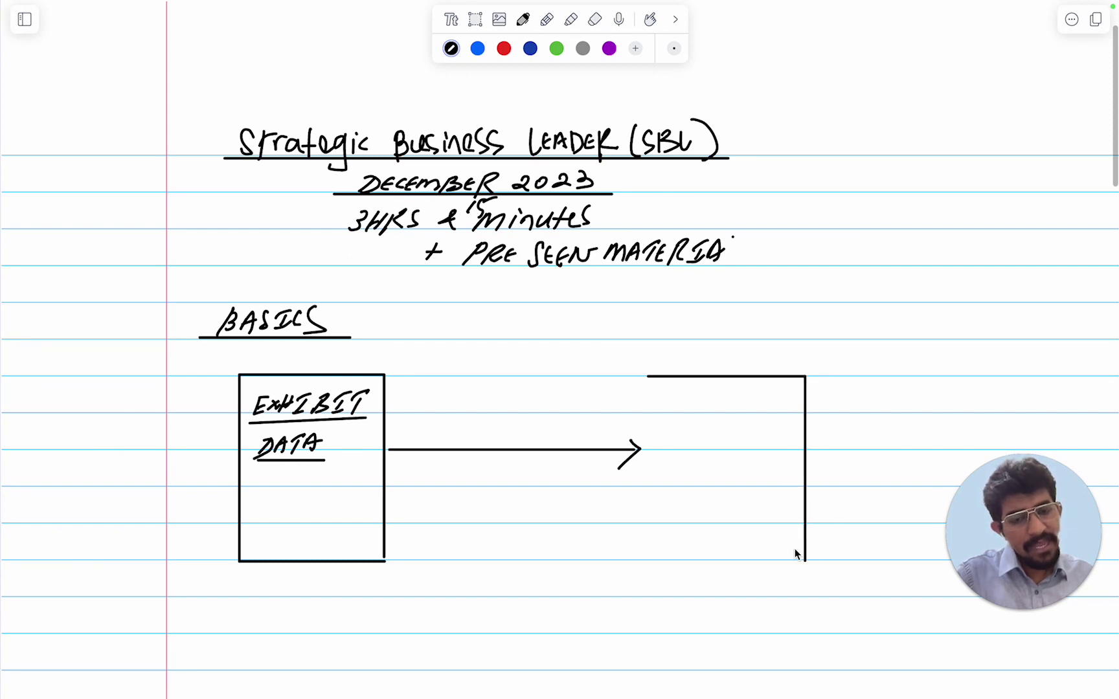
pyautogui.moveTo(648, 378)
pyautogui.mouseDown()
pyautogui.moveTo(650, 561)
pyautogui.moveTo(809, 556)
pyautogui.mouseUp()
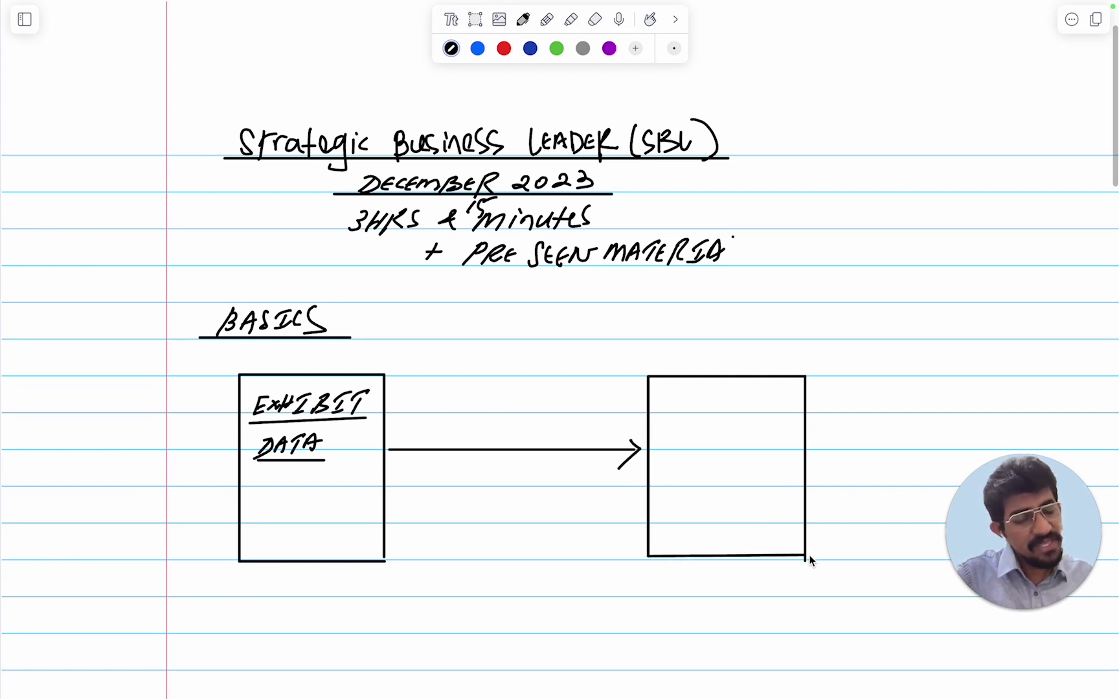
pyautogui.moveTo(672, 412)
pyautogui.mouseDown()
pyautogui.moveTo(676, 422)
pyautogui.moveTo(744, 420)
pyautogui.mouseUp()
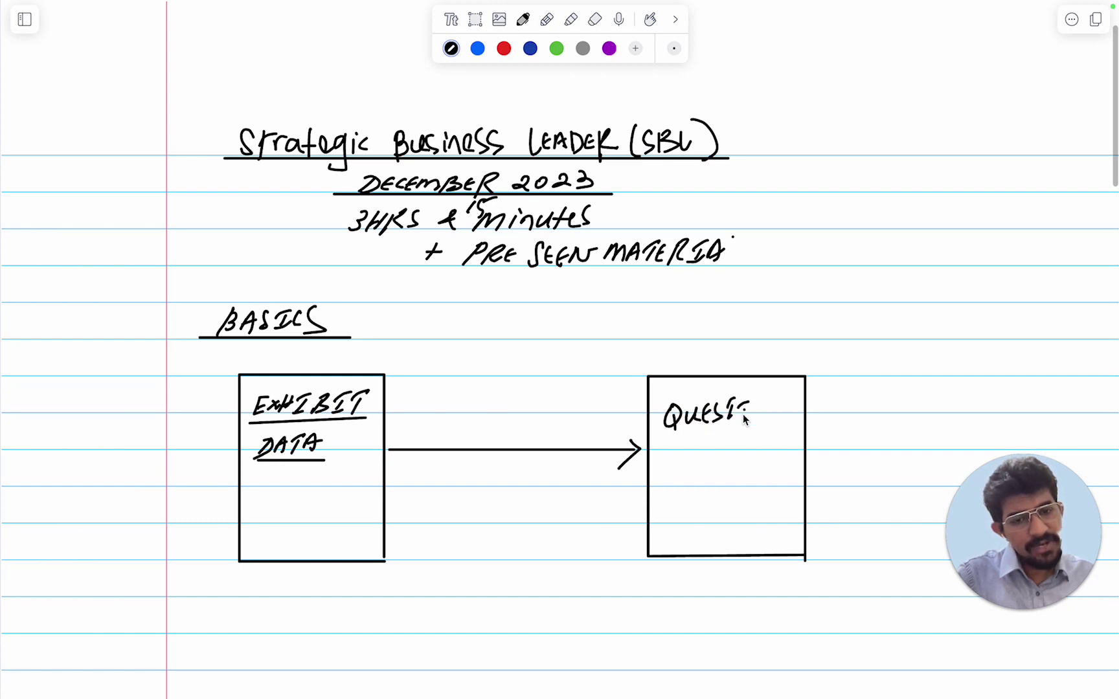
pyautogui.moveTo(664, 432); pyautogui.dragTo(787, 432)
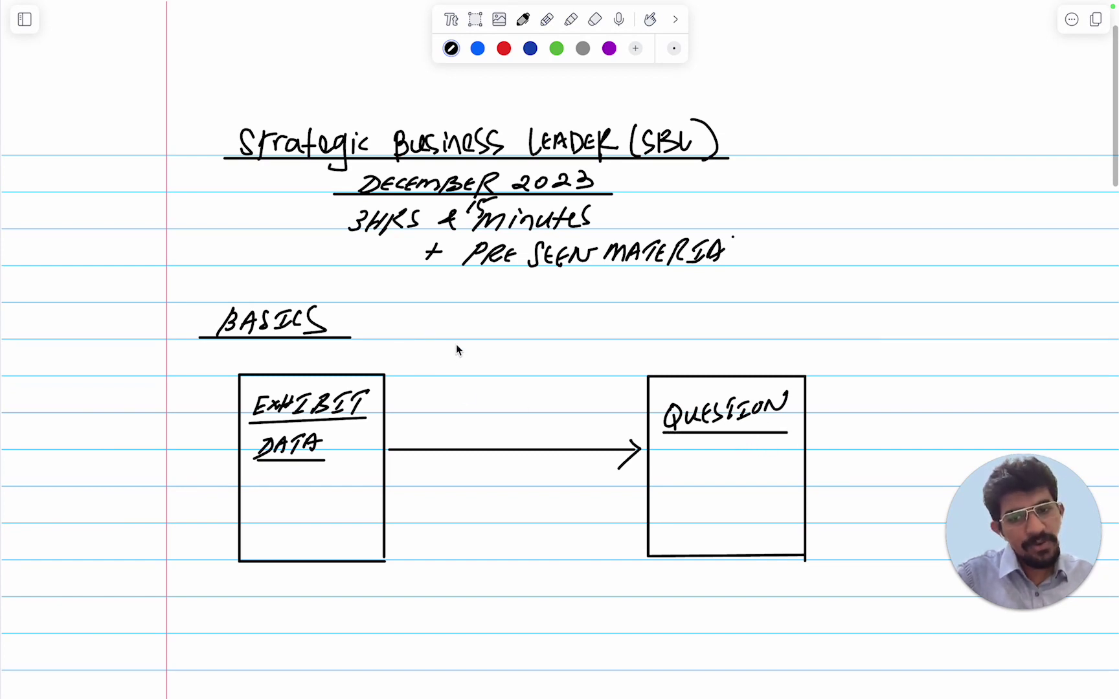
# - In red ink, write DATA SCIENTIST above the arrow, underline it, and ring it with an ellipse
pyautogui.click(504, 49)
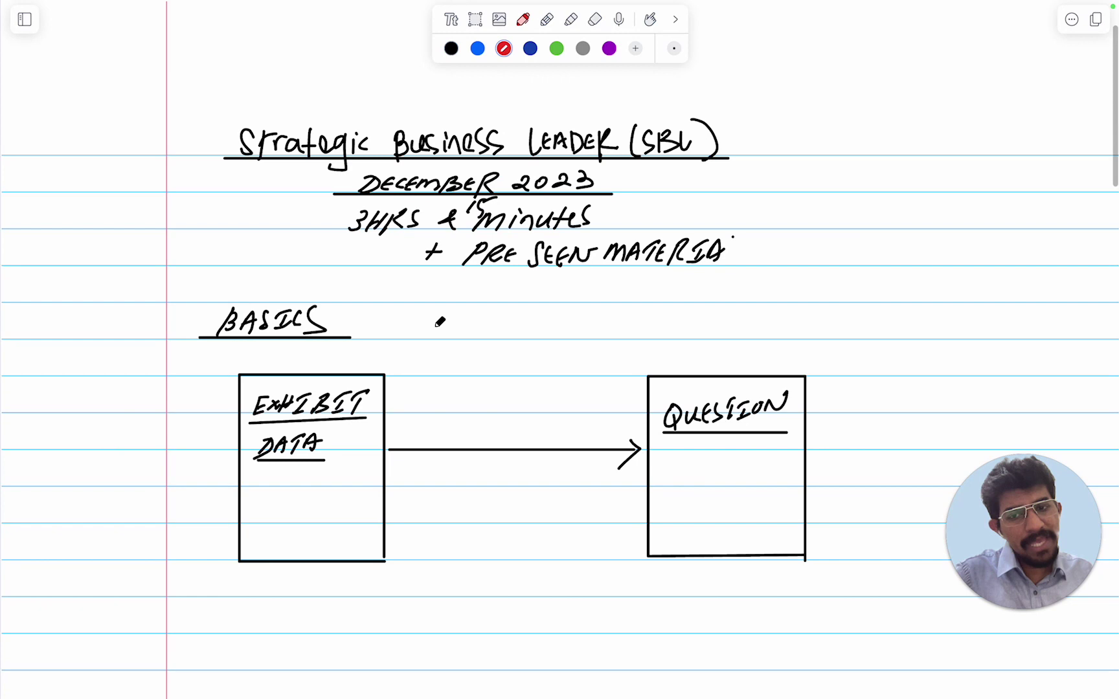
pyautogui.moveTo(440, 322)
pyautogui.mouseDown()
pyautogui.moveTo(440, 335)
pyautogui.moveTo(499, 335)
pyautogui.moveTo(457, 377)
pyautogui.moveTo(492, 358)
pyautogui.moveTo(492, 367)
pyautogui.moveTo(544, 357)
pyautogui.moveTo(570, 376)
pyautogui.moveTo(591, 344)
pyautogui.mouseUp()
pyautogui.moveTo(580, 348); pyautogui.dragTo(572, 377)
pyautogui.moveTo(427, 392); pyautogui.dragTo(592, 385)
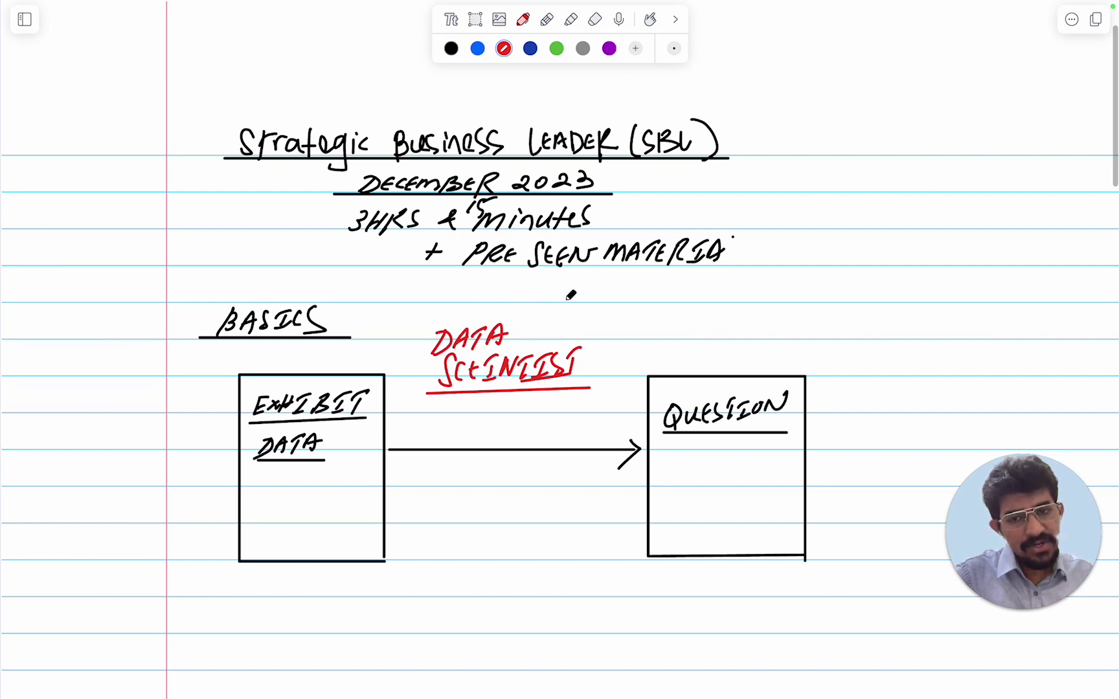
pyautogui.moveTo(570, 295)
pyautogui.mouseDown()
pyautogui.moveTo(434, 398)
pyautogui.moveTo(594, 323)
pyautogui.moveTo(564, 294)
pyautogui.mouseUp()
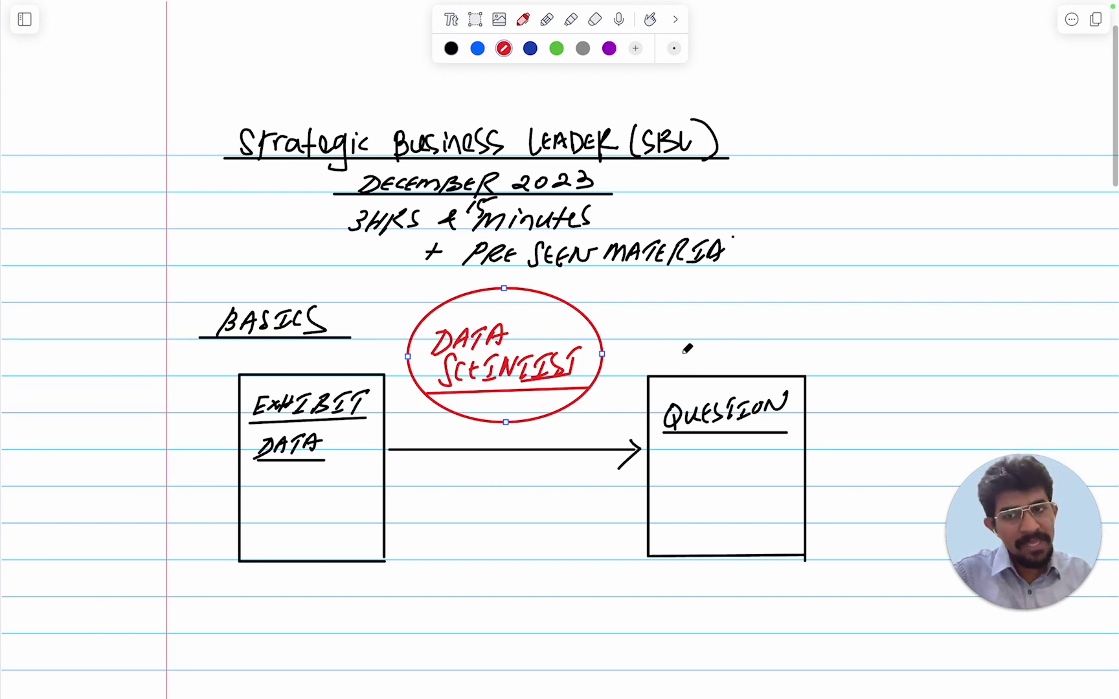
pyautogui.scroll(-3, 688, 350)
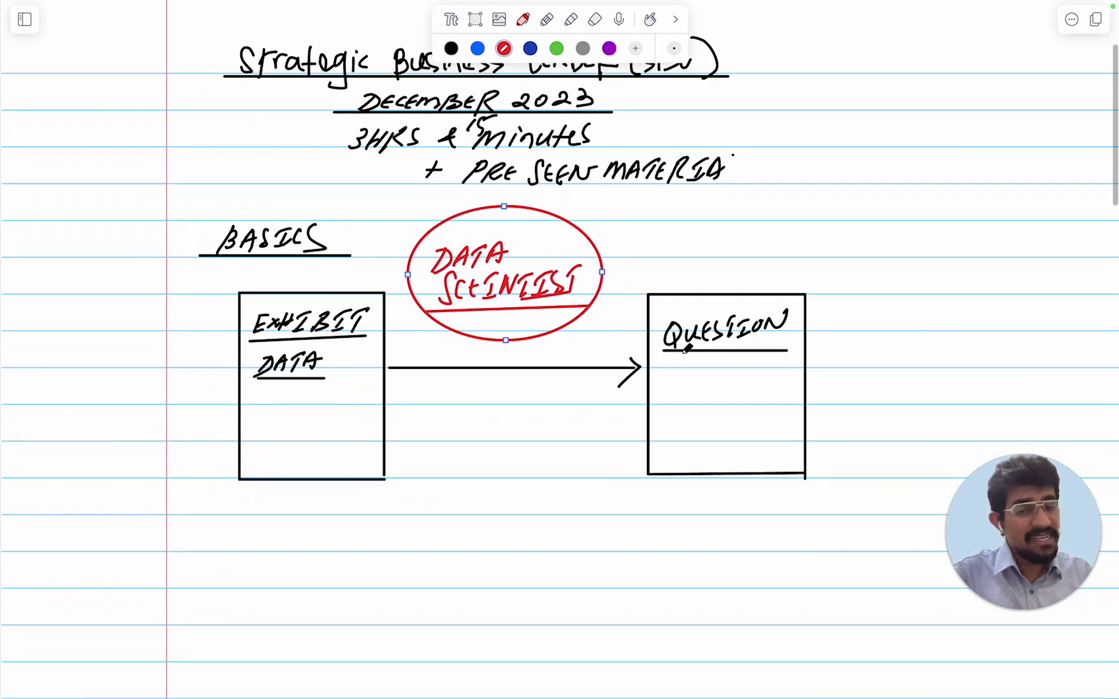
pyautogui.scroll(-2, 687, 349)
pyautogui.scroll(-1, 687, 349)
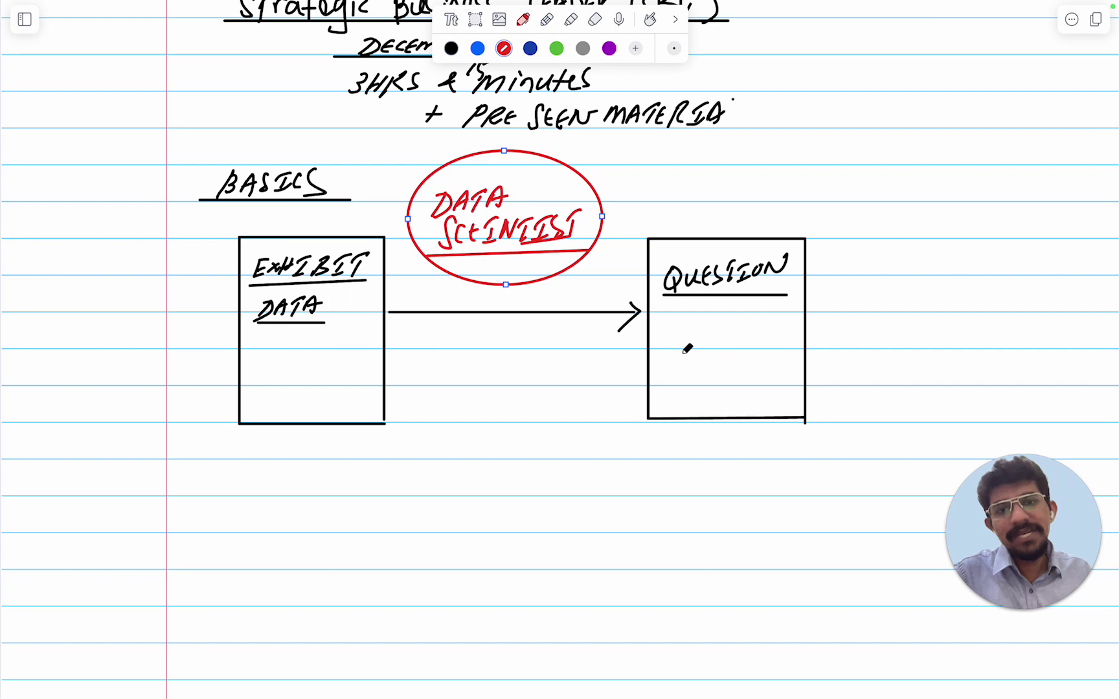
# - Write an underlined dark-blue PRESEEN with an arrow to QUESTION, then add a red line under it
pyautogui.click(529, 48)
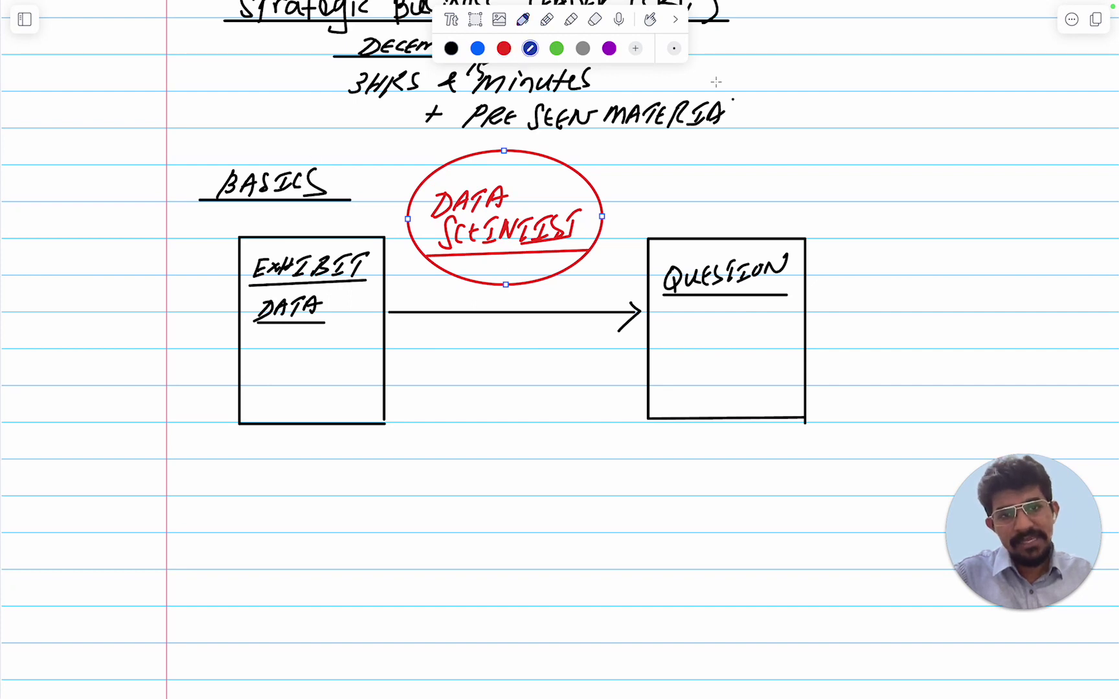
pyautogui.moveTo(184, 534)
pyautogui.mouseDown()
pyautogui.moveTo(198, 518)
pyautogui.moveTo(282, 527)
pyautogui.moveTo(330, 507)
pyautogui.mouseUp()
pyautogui.click(165, 539)
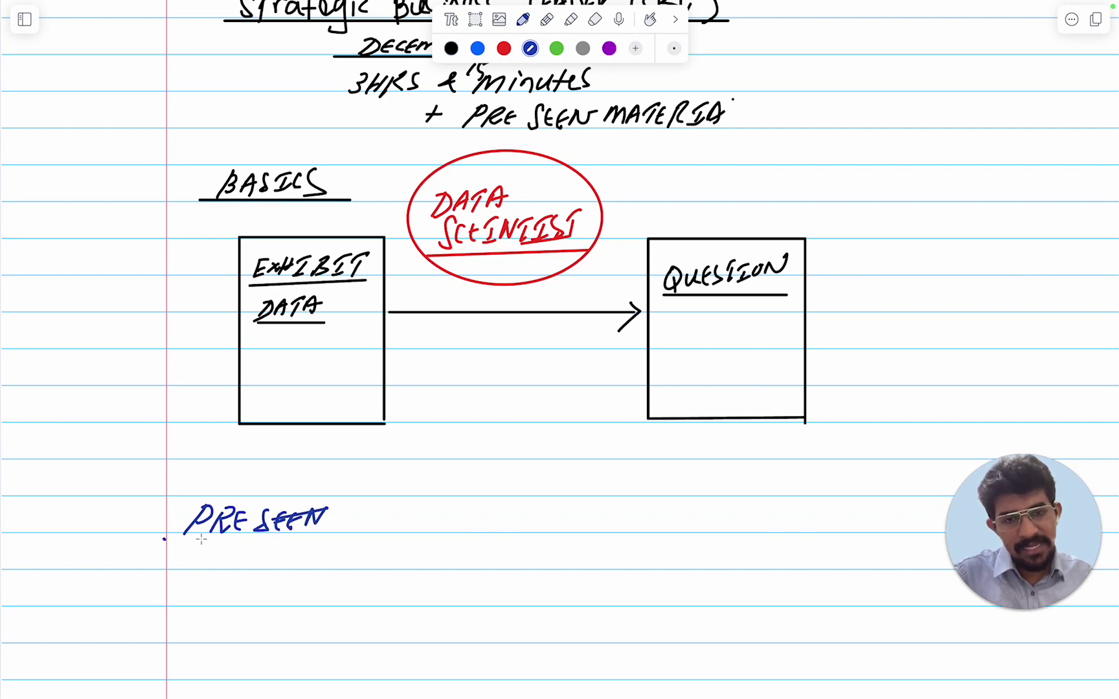
pyautogui.moveTo(164, 539)
pyautogui.mouseDown()
pyautogui.moveTo(343, 539)
pyautogui.moveTo(423, 474)
pyautogui.moveTo(625, 368)
pyautogui.mouseUp()
pyautogui.moveTo(616, 359)
pyautogui.mouseDown()
pyautogui.moveTo(631, 364)
pyautogui.moveTo(624, 389)
pyautogui.mouseUp()
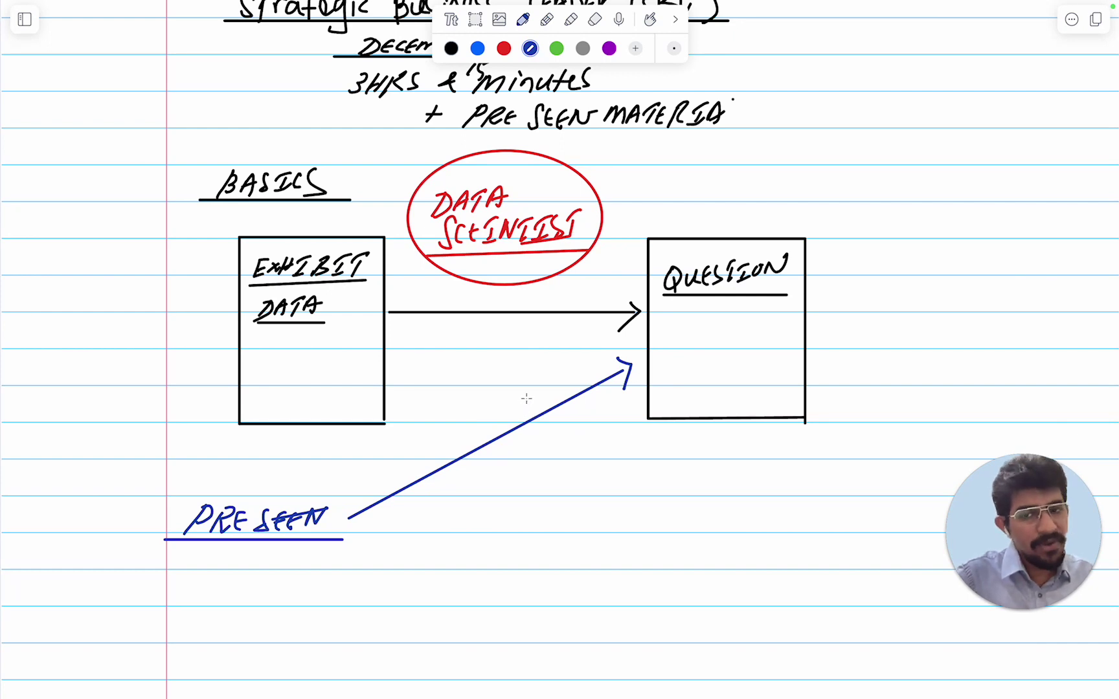
pyautogui.click(503, 48)
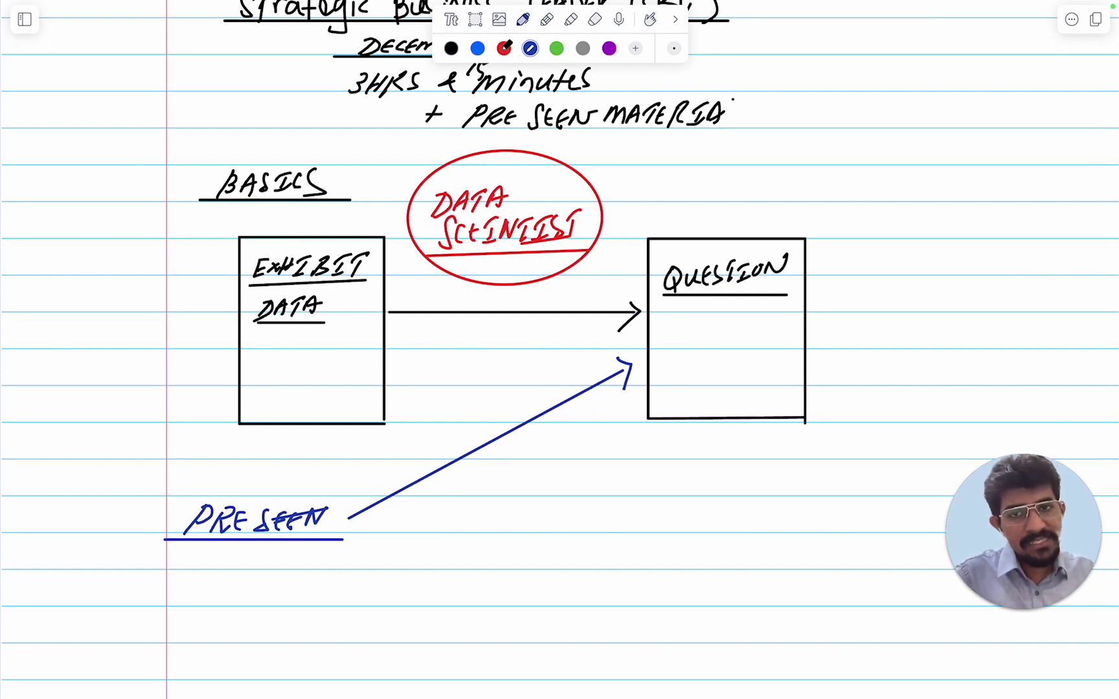
pyautogui.moveTo(154, 529); pyautogui.dragTo(360, 529)
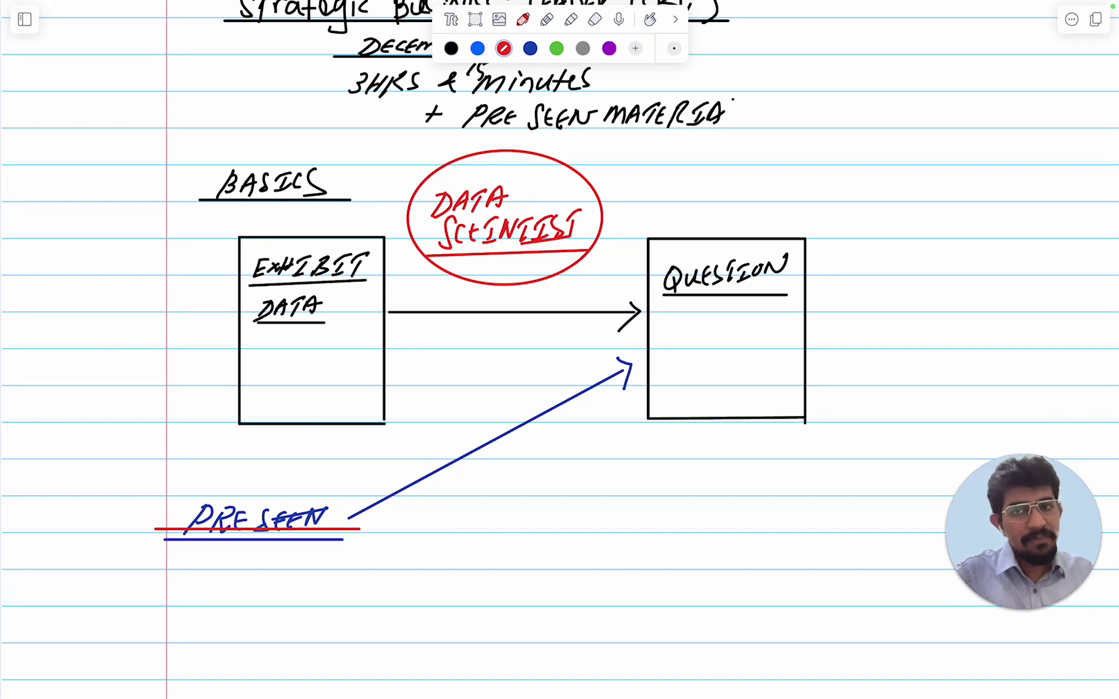
# - Draw a green arrow from the EXHIBIT box toward QUESTION and start the list with a green '1.'
pyautogui.click(556, 48)
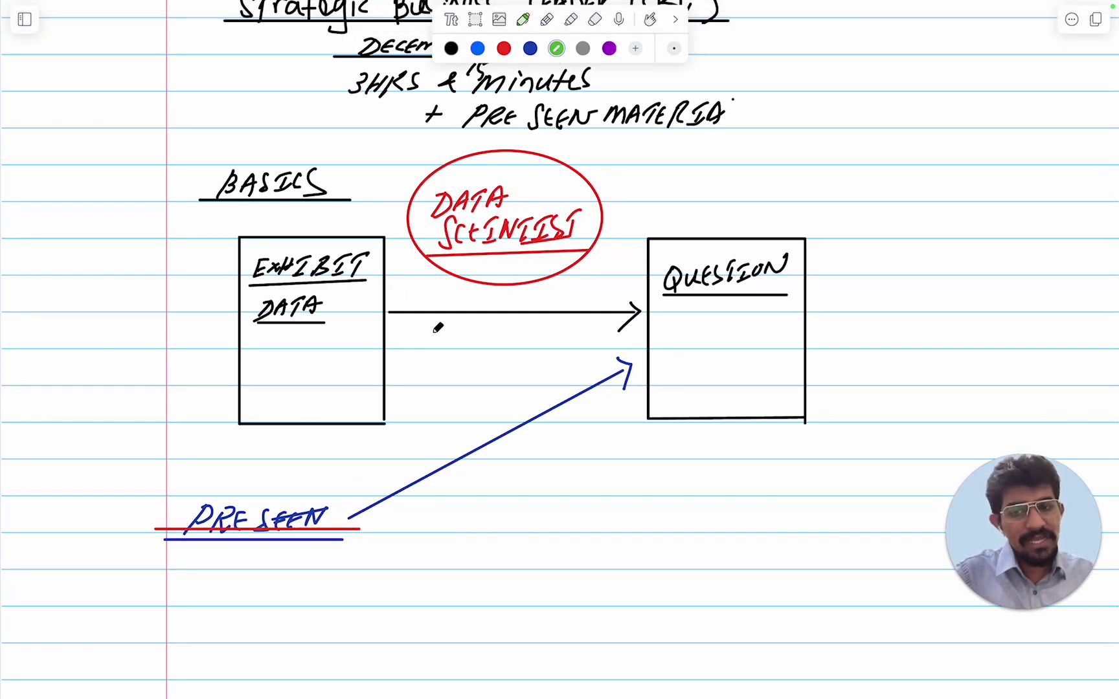
pyautogui.moveTo(386, 347)
pyautogui.mouseDown()
pyautogui.moveTo(597, 347)
pyautogui.moveTo(584, 361)
pyautogui.mouseUp()
pyautogui.scroll(-5, 562, 358)
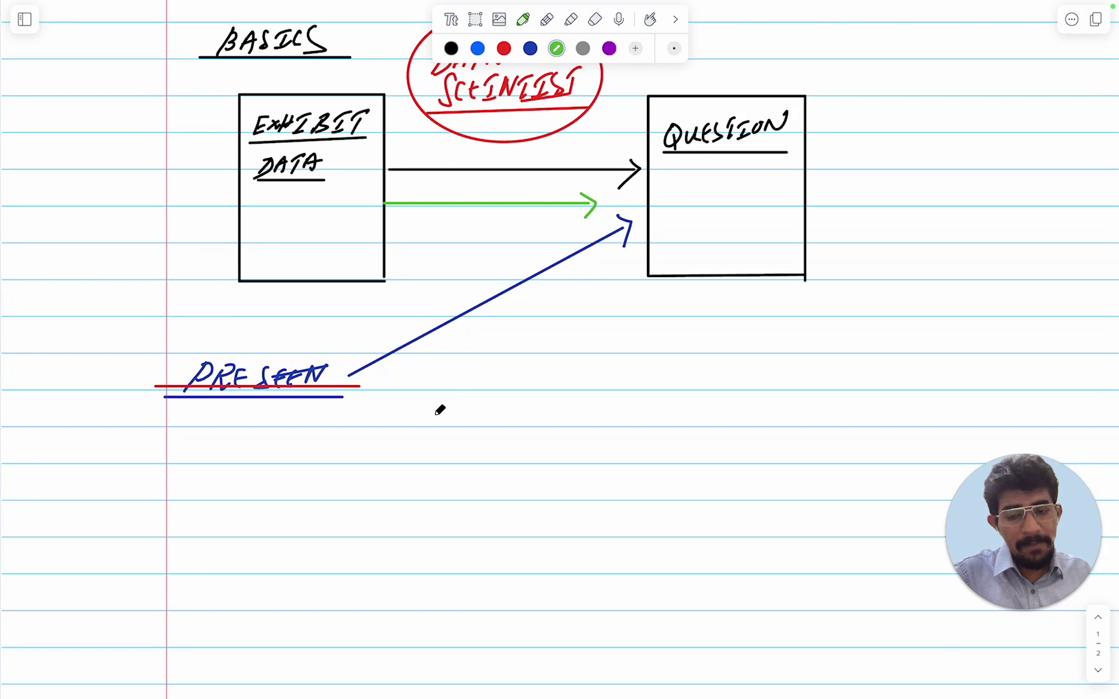
pyautogui.click(394, 453)
pyautogui.moveTo(391, 440)
pyautogui.mouseDown()
pyautogui.moveTo(377, 460)
pyautogui.moveTo(457, 427)
pyautogui.moveTo(475, 434)
pyautogui.moveTo(469, 461)
pyautogui.moveTo(552, 447)
pyautogui.mouseUp()
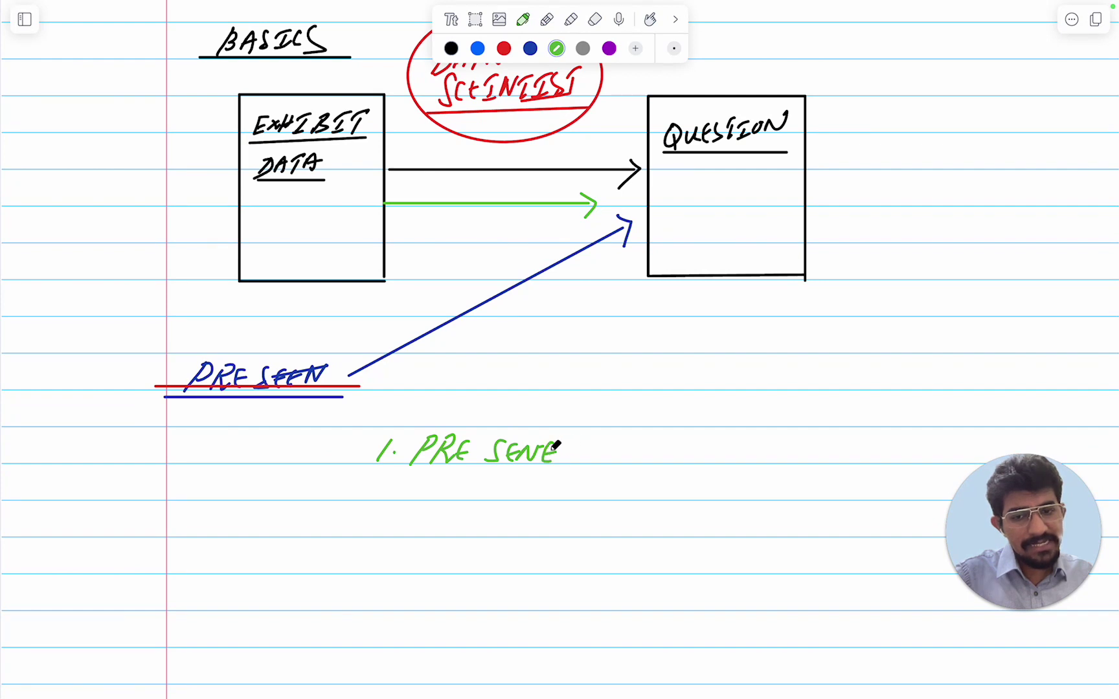
# - Replace the misspelled item with black 'Presence of mind', underlined, plus an arrow down to '2. READ'
pyautogui.click(595, 19)
pyautogui.moveTo(421, 447); pyautogui.dragTo(562, 453)
pyautogui.click(523, 20)
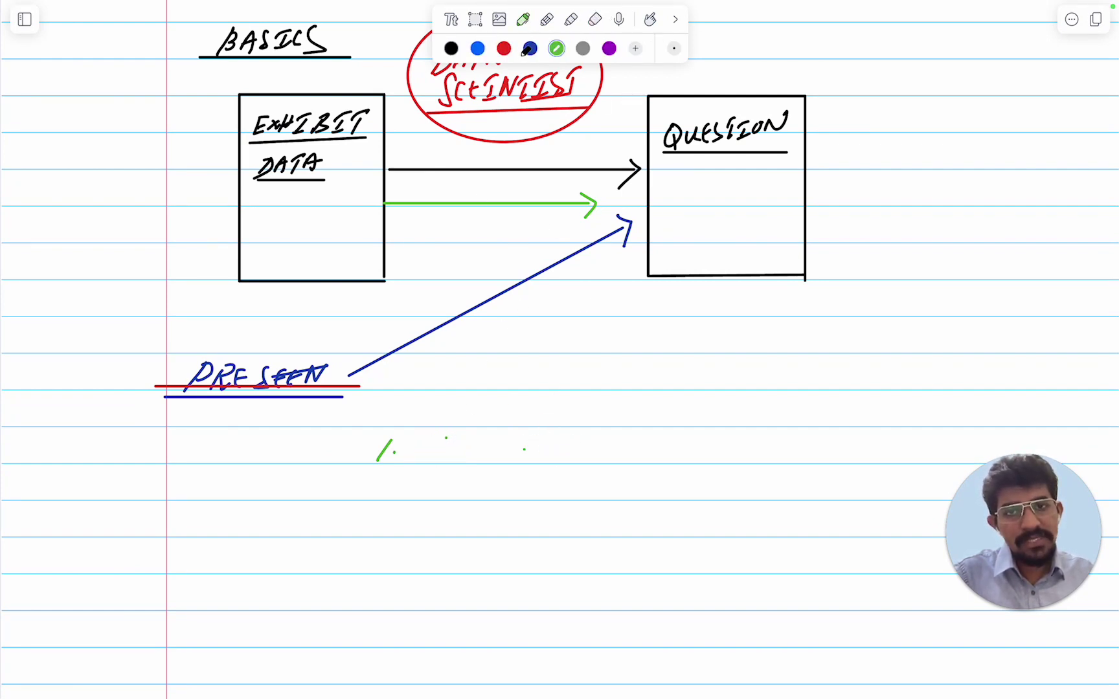
pyautogui.click(452, 48)
pyautogui.moveTo(417, 434)
pyautogui.mouseDown()
pyautogui.moveTo(404, 469)
pyautogui.moveTo(453, 447)
pyautogui.moveTo(732, 451)
pyautogui.mouseUp()
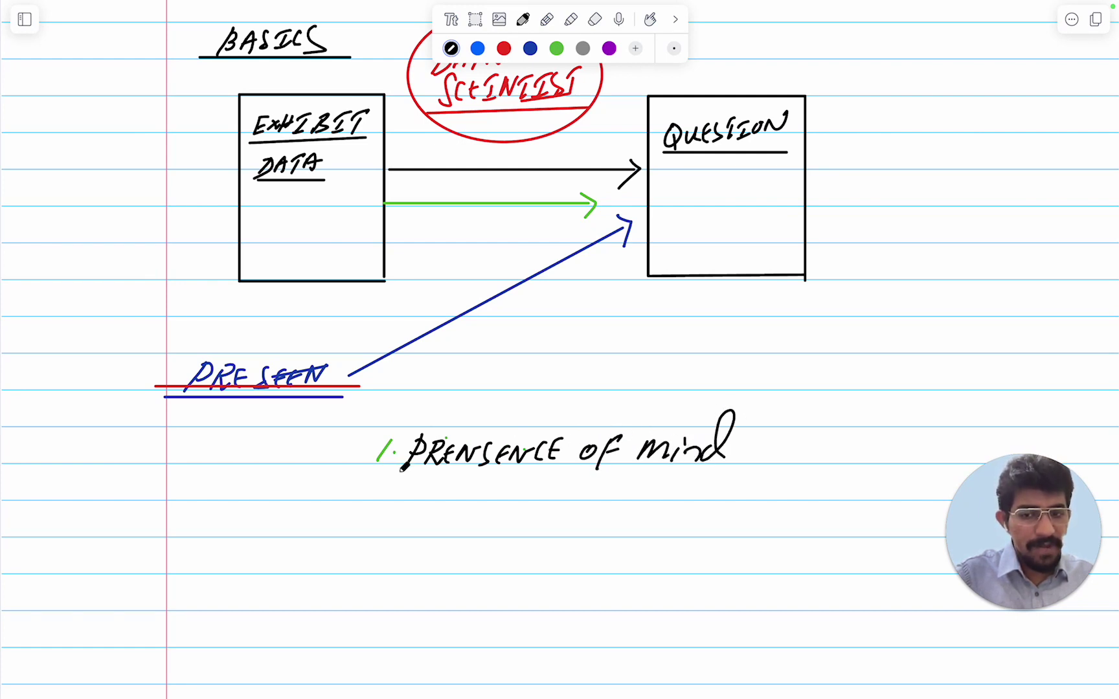
pyautogui.moveTo(392, 471); pyautogui.dragTo(742, 472)
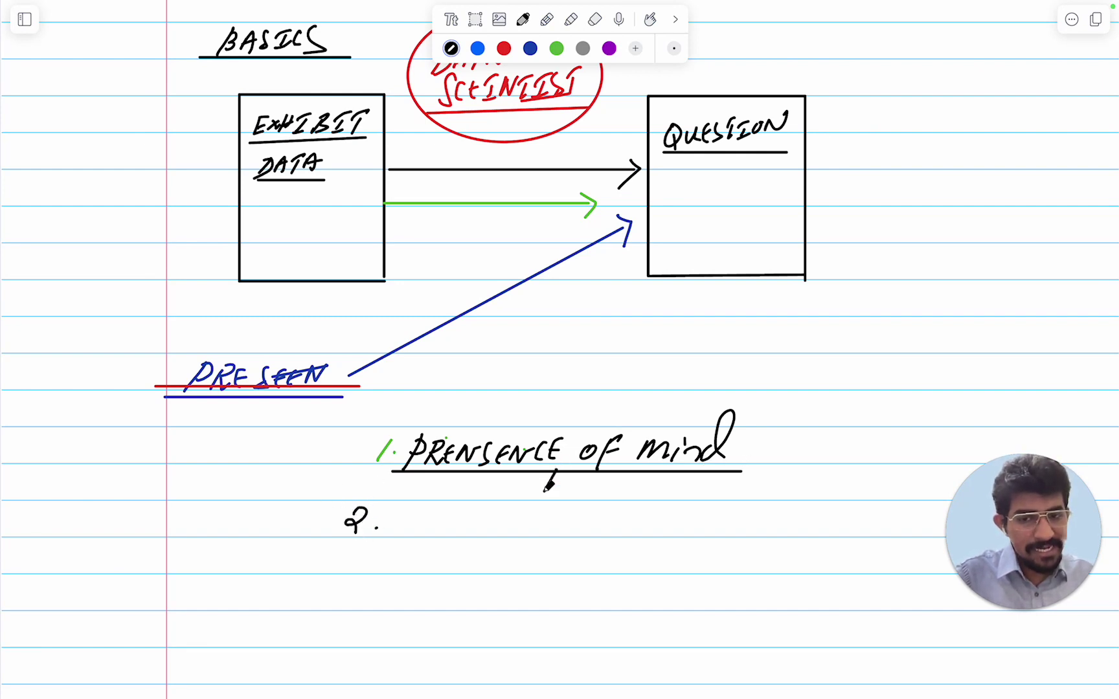
pyautogui.moveTo(553, 477)
pyautogui.mouseDown()
pyautogui.moveTo(537, 503)
pyautogui.moveTo(569, 493)
pyautogui.mouseUp()
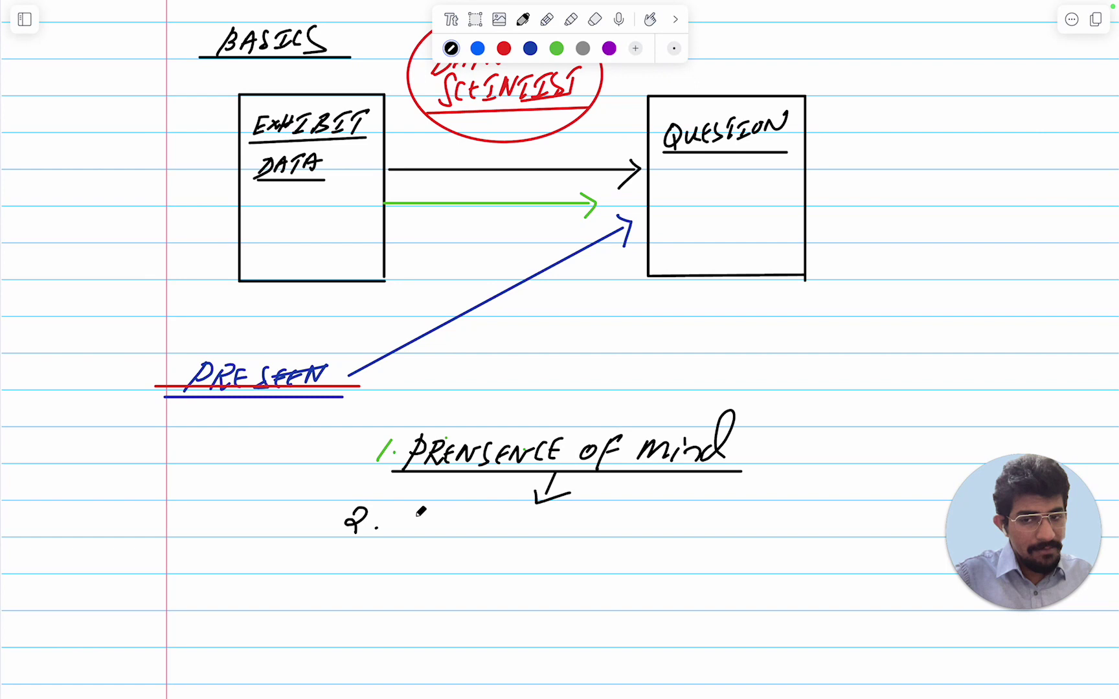
pyautogui.moveTo(401, 516)
pyautogui.mouseDown()
pyautogui.moveTo(420, 526)
pyautogui.moveTo(460, 515)
pyautogui.moveTo(458, 539)
pyautogui.mouseUp()
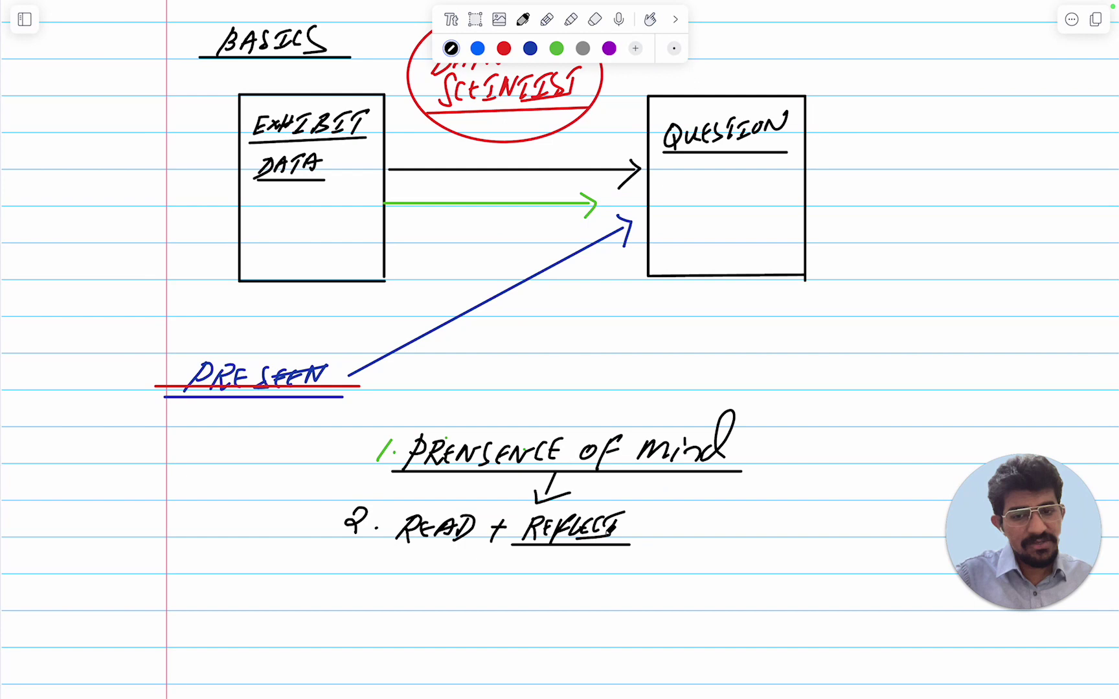
# - Write '3. Analytical Review' with Review underlined, then '4. Skeptical' beneath it
pyautogui.scroll(-3, 603, 510)
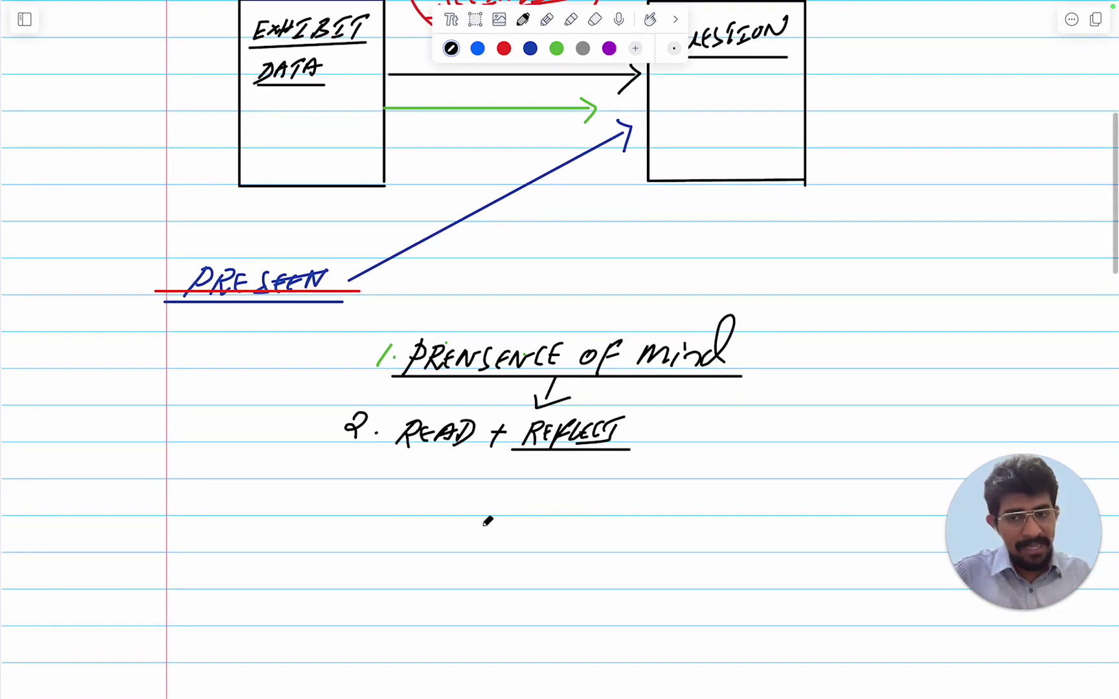
pyautogui.moveTo(348, 490)
pyautogui.mouseDown()
pyautogui.moveTo(347, 510)
pyautogui.moveTo(453, 493)
pyautogui.moveTo(502, 496)
pyautogui.moveTo(534, 514)
pyautogui.moveTo(639, 490)
pyautogui.moveTo(648, 513)
pyautogui.moveTo(674, 492)
pyautogui.mouseUp()
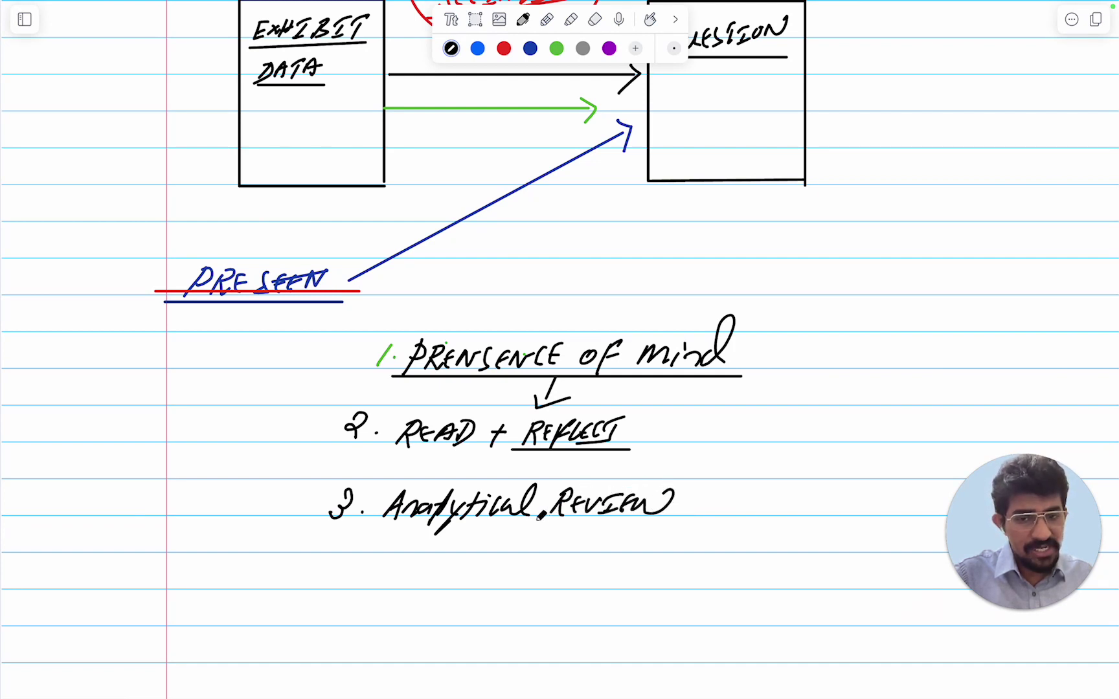
pyautogui.moveTo(537, 518); pyautogui.dragTo(672, 519)
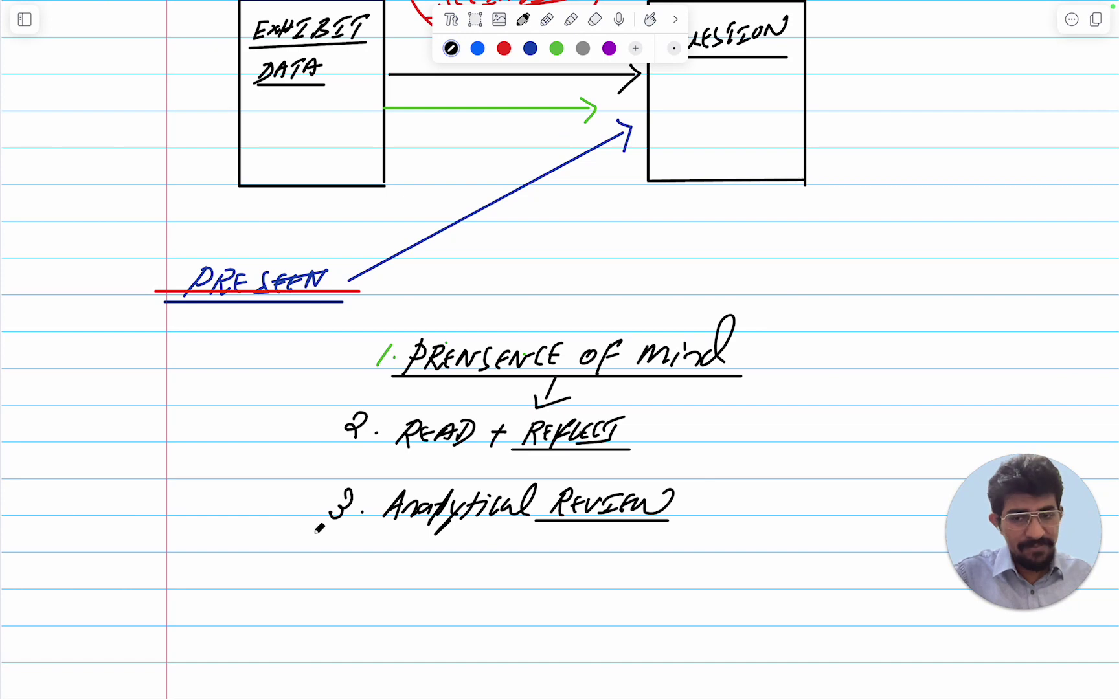
pyautogui.moveTo(334, 563); pyautogui.dragTo(350, 584)
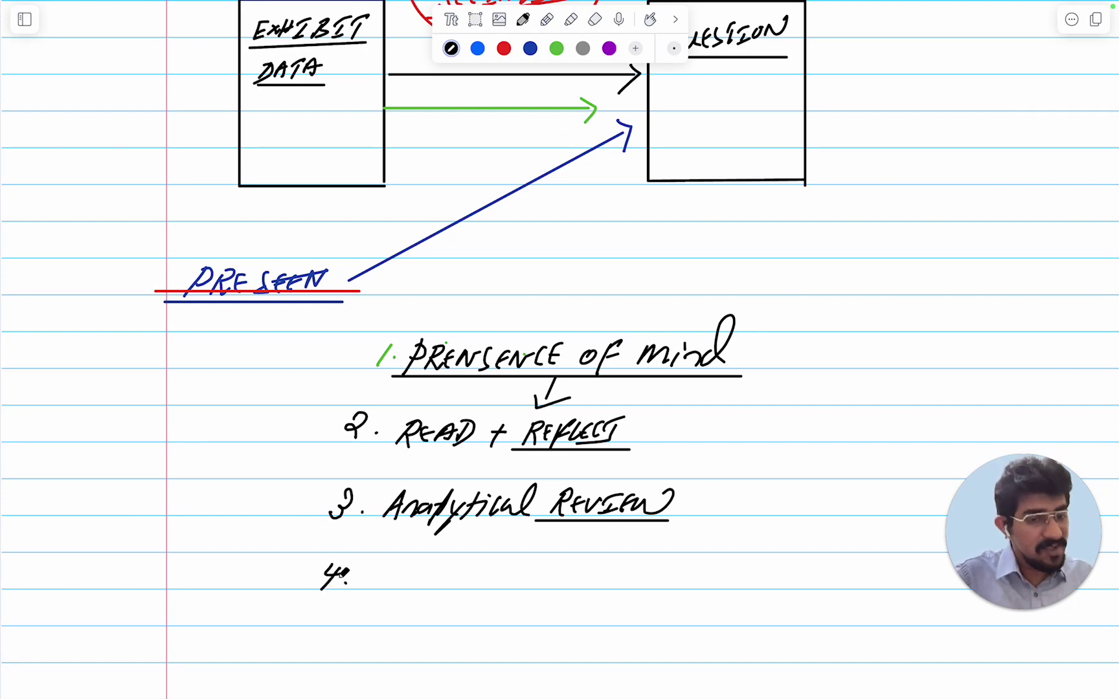
pyautogui.moveTo(393, 562)
pyautogui.mouseDown()
pyautogui.moveTo(375, 584)
pyautogui.moveTo(410, 564)
pyautogui.moveTo(483, 565)
pyautogui.moveTo(513, 580)
pyautogui.mouseUp()
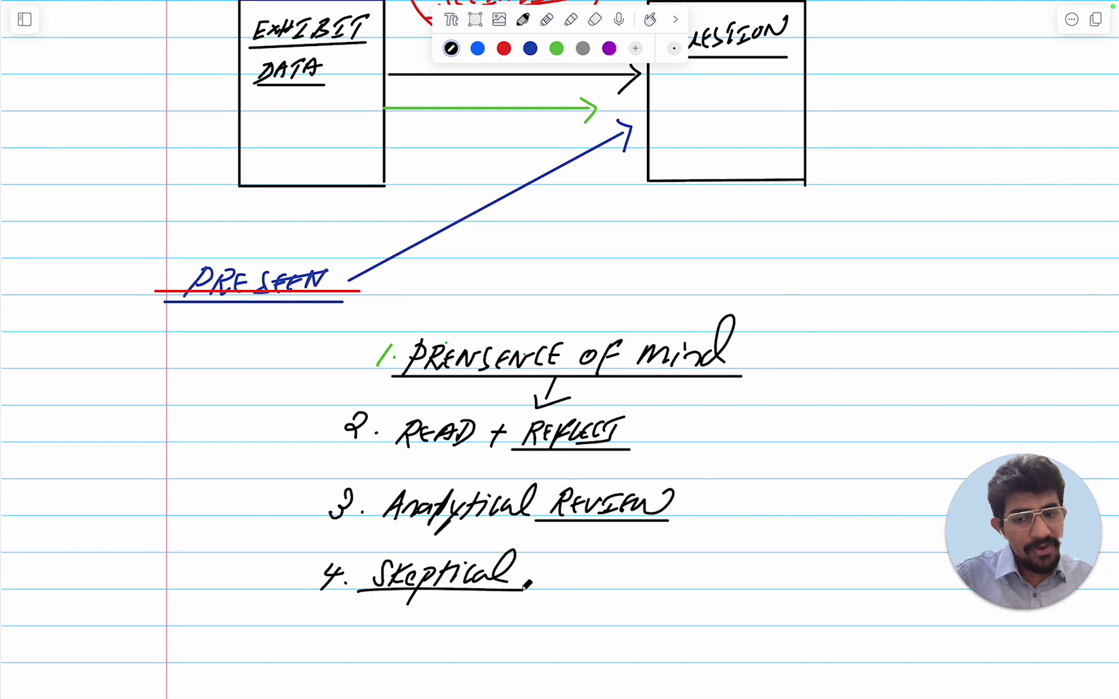
# - Underline Skeptical and annotate it with 'Ask ? think Relevant Reliable', underlining Ask, Relevant and Reliable
pyautogui.moveTo(357, 591)
pyautogui.mouseDown()
pyautogui.moveTo(526, 590)
pyautogui.moveTo(583, 562)
pyautogui.moveTo(608, 586)
pyautogui.moveTo(620, 565)
pyautogui.mouseUp()
pyautogui.moveTo(555, 600)
pyautogui.mouseDown()
pyautogui.moveTo(625, 599)
pyautogui.moveTo(646, 566)
pyautogui.moveTo(642, 578)
pyautogui.moveTo(753, 547)
pyautogui.moveTo(752, 564)
pyautogui.mouseUp()
pyautogui.click(640, 587)
pyautogui.moveTo(692, 589)
pyautogui.mouseDown()
pyautogui.moveTo(706, 578)
pyautogui.moveTo(687, 605)
pyautogui.moveTo(724, 574)
pyautogui.moveTo(801, 581)
pyautogui.mouseUp()
pyautogui.moveTo(669, 609); pyautogui.dragTo(821, 590)
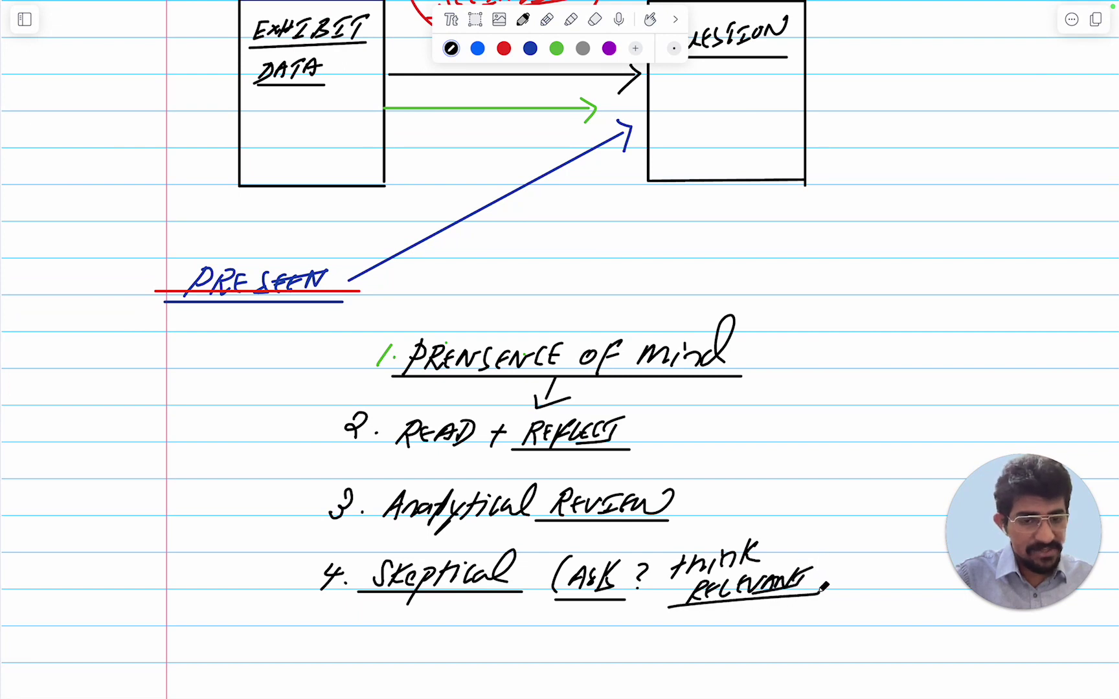
pyautogui.moveTo(716, 611)
pyautogui.mouseDown()
pyautogui.moveTo(724, 625)
pyautogui.moveTo(825, 611)
pyautogui.mouseUp()
pyautogui.moveTo(692, 638); pyautogui.dragTo(842, 607)
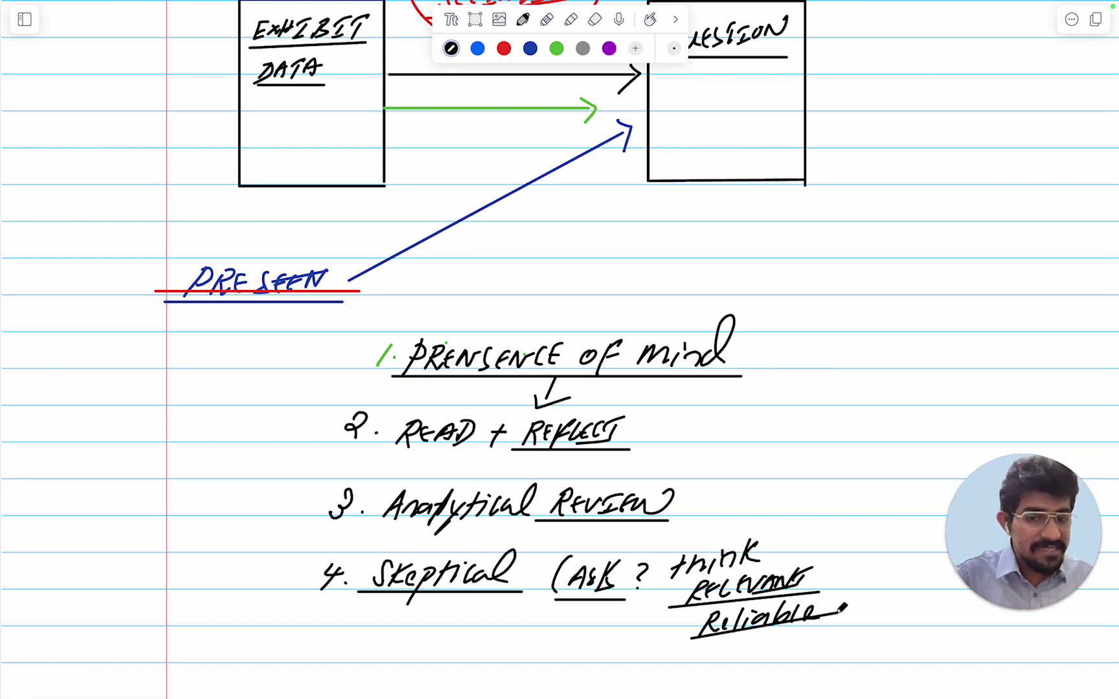
# - Close the annotation with a right bracket and ring '4. Skeptical' with a wavy outline
pyautogui.moveTo(821, 524)
pyautogui.mouseDown()
pyautogui.moveTo(854, 640)
pyautogui.moveTo(811, 638)
pyautogui.mouseUp()
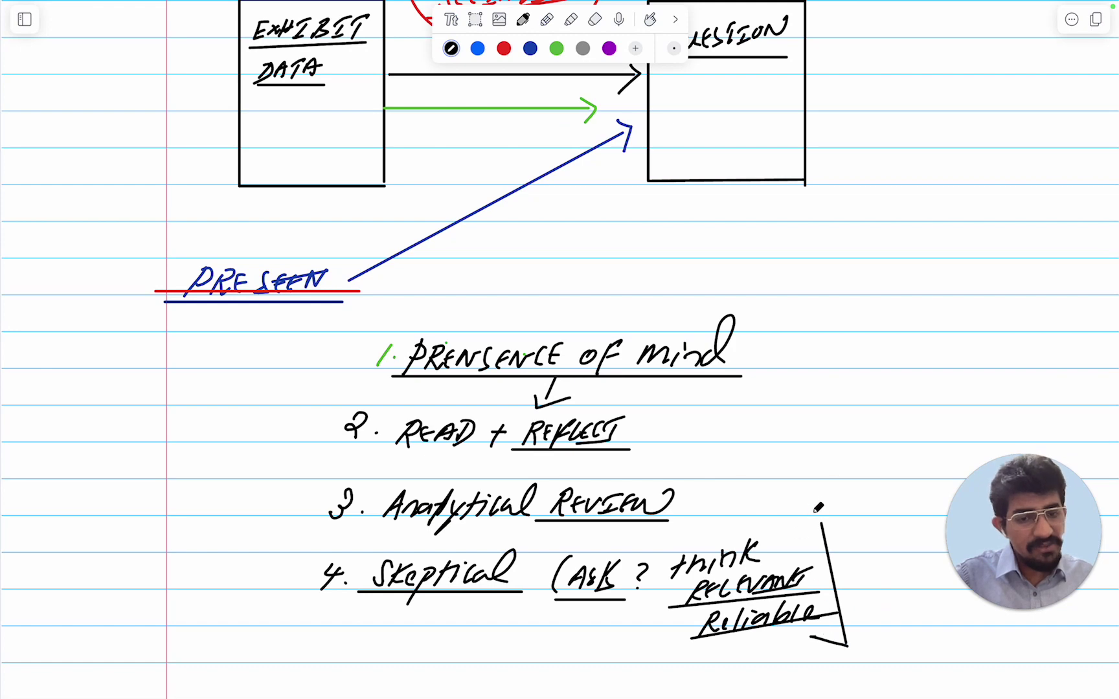
pyautogui.moveTo(823, 521); pyautogui.dragTo(775, 518)
pyautogui.scroll(-2, 763, 512)
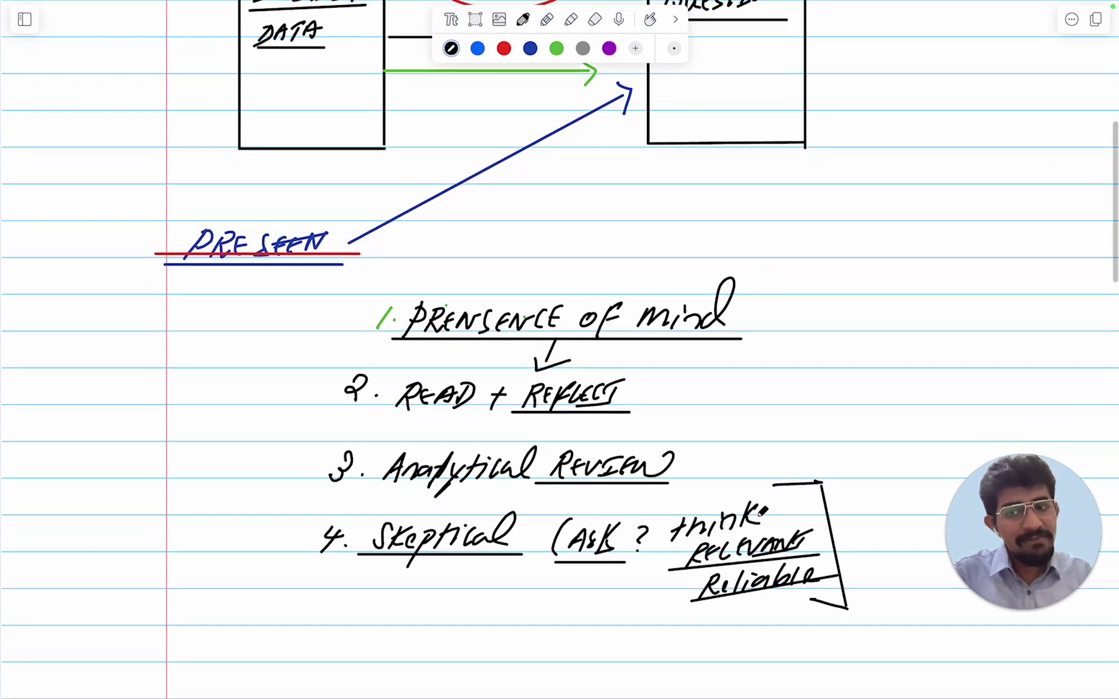
pyautogui.scroll(-1, 560, 350)
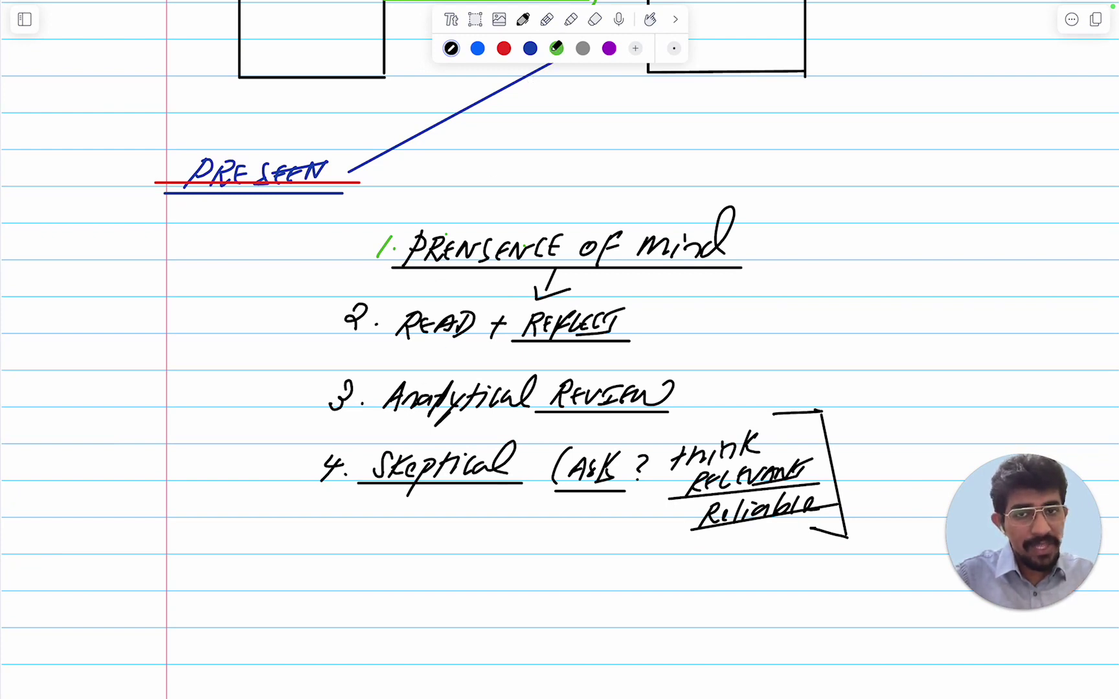
pyautogui.moveTo(302, 439)
pyautogui.mouseDown()
pyautogui.moveTo(526, 445)
pyautogui.moveTo(498, 506)
pyautogui.moveTo(382, 509)
pyautogui.moveTo(283, 490)
pyautogui.moveTo(317, 437)
pyautogui.mouseUp()
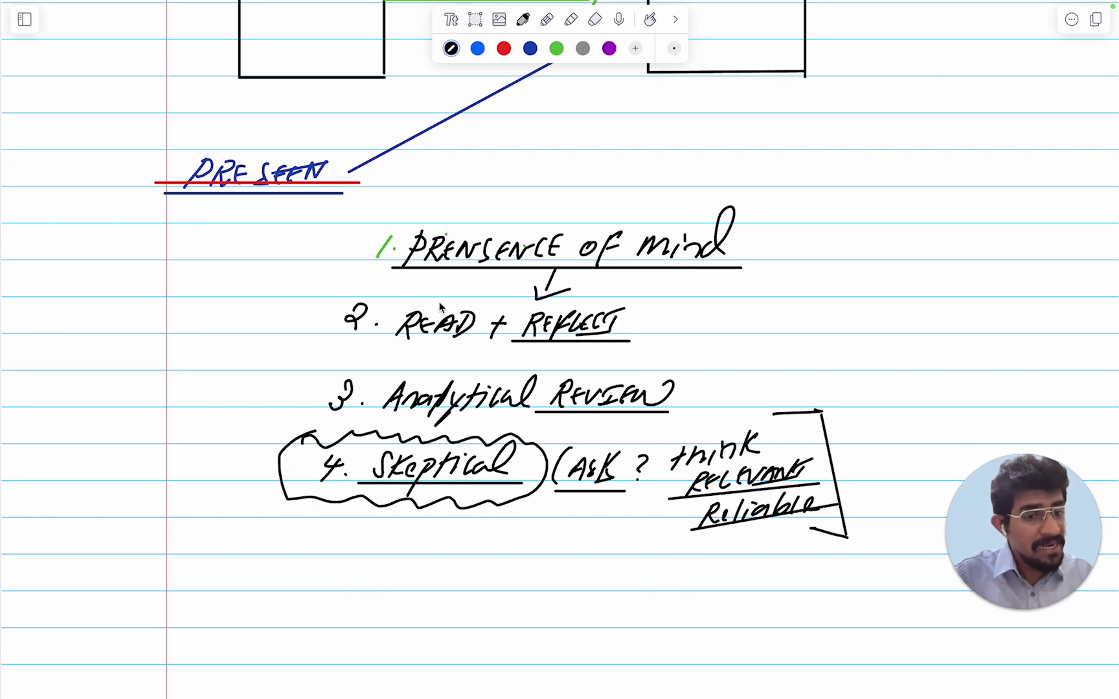
pyautogui.scroll(2, 439, 302)
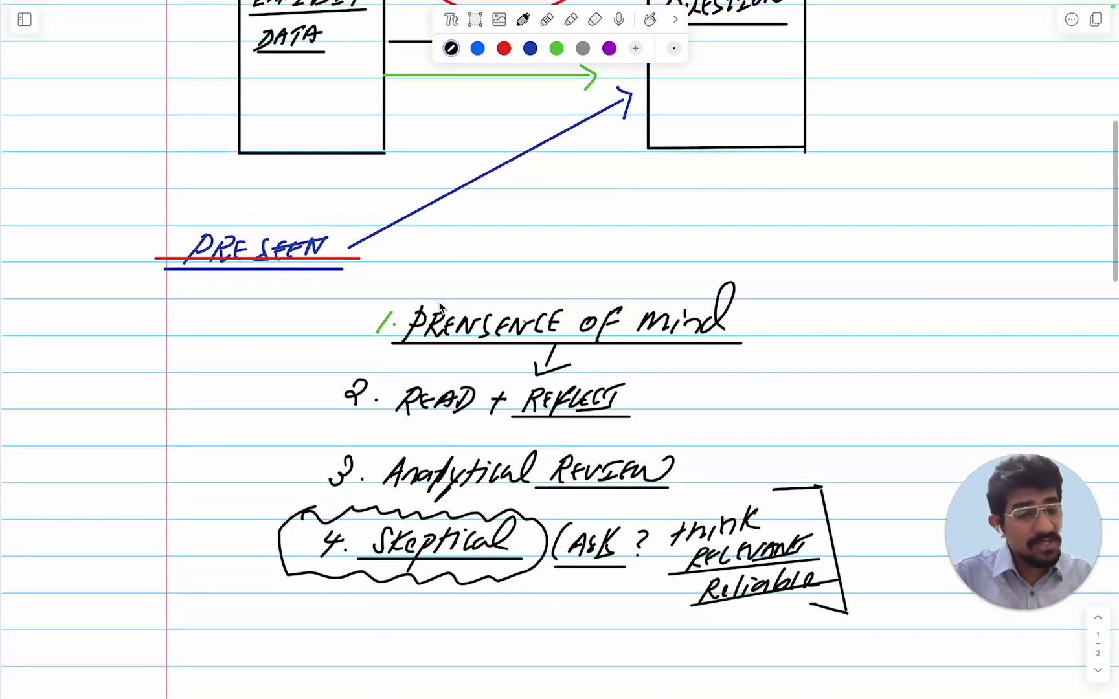
pyautogui.scroll(10, 439, 302)
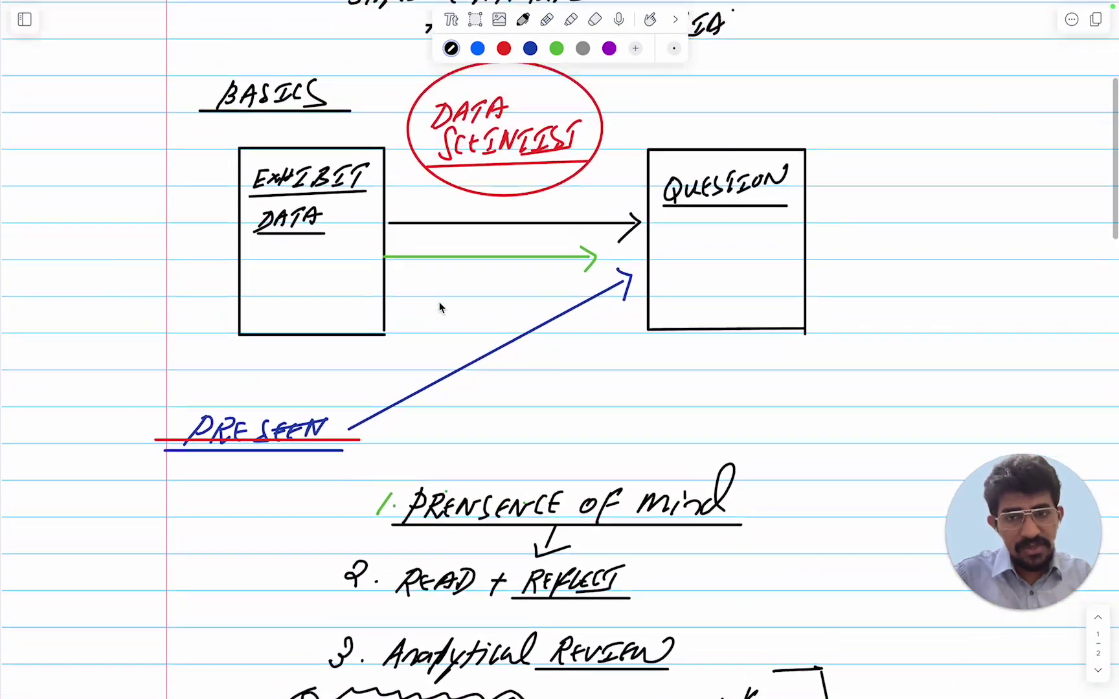
pyautogui.scroll(-10, 439, 307)
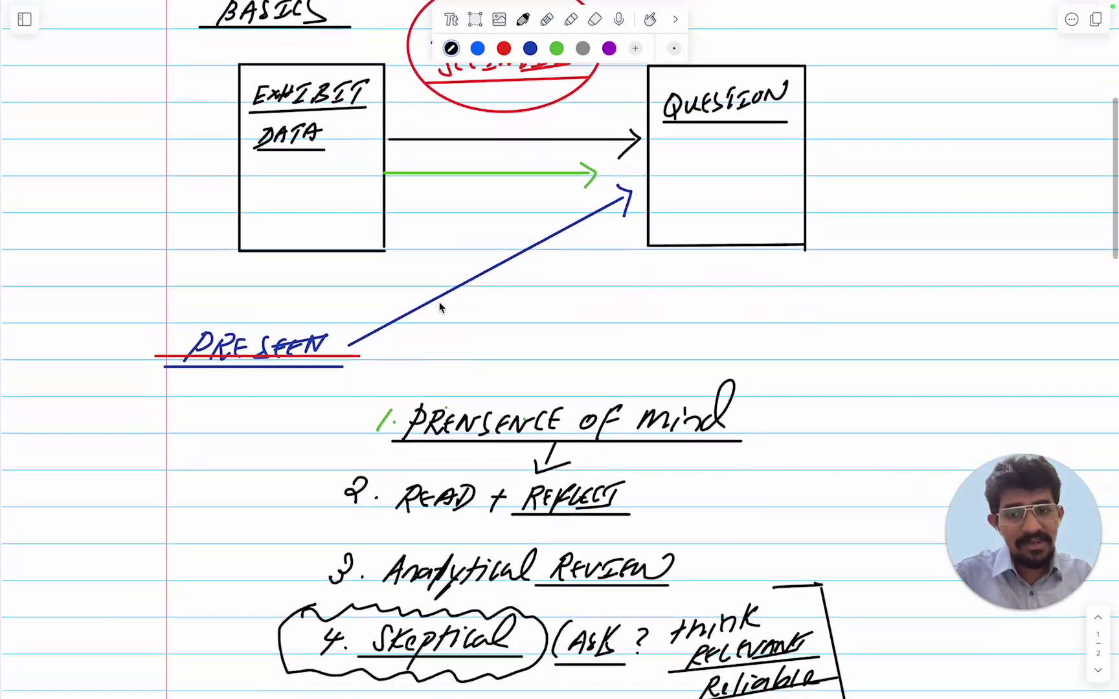
pyautogui.scroll(6, 439, 307)
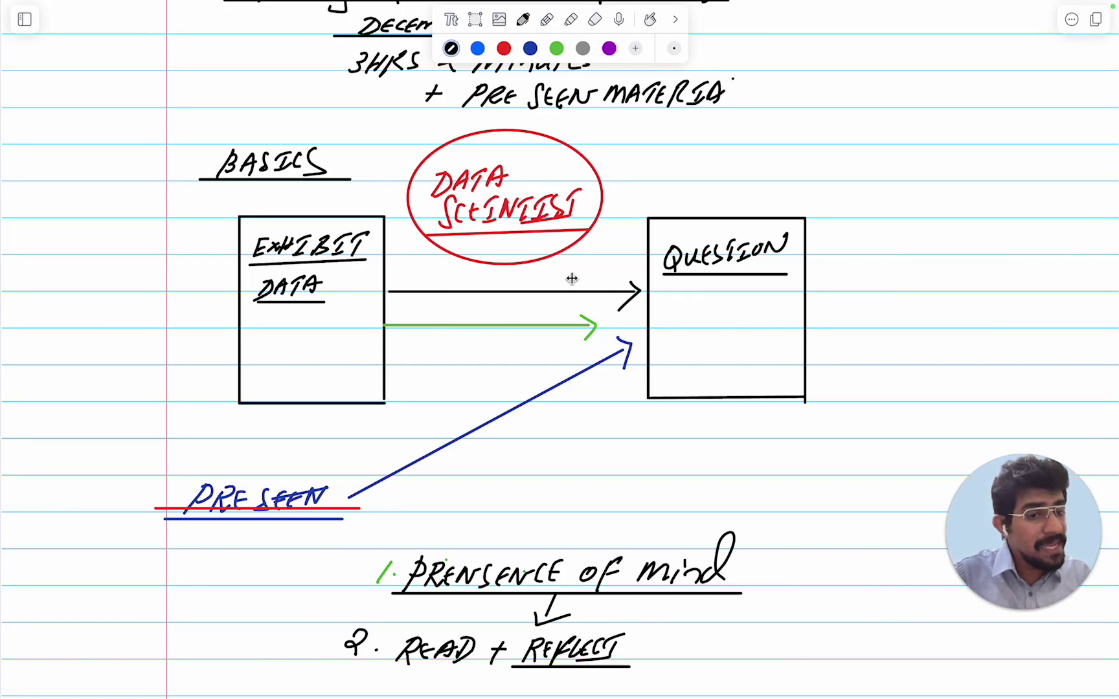
pyautogui.scroll(-10, 653, 187)
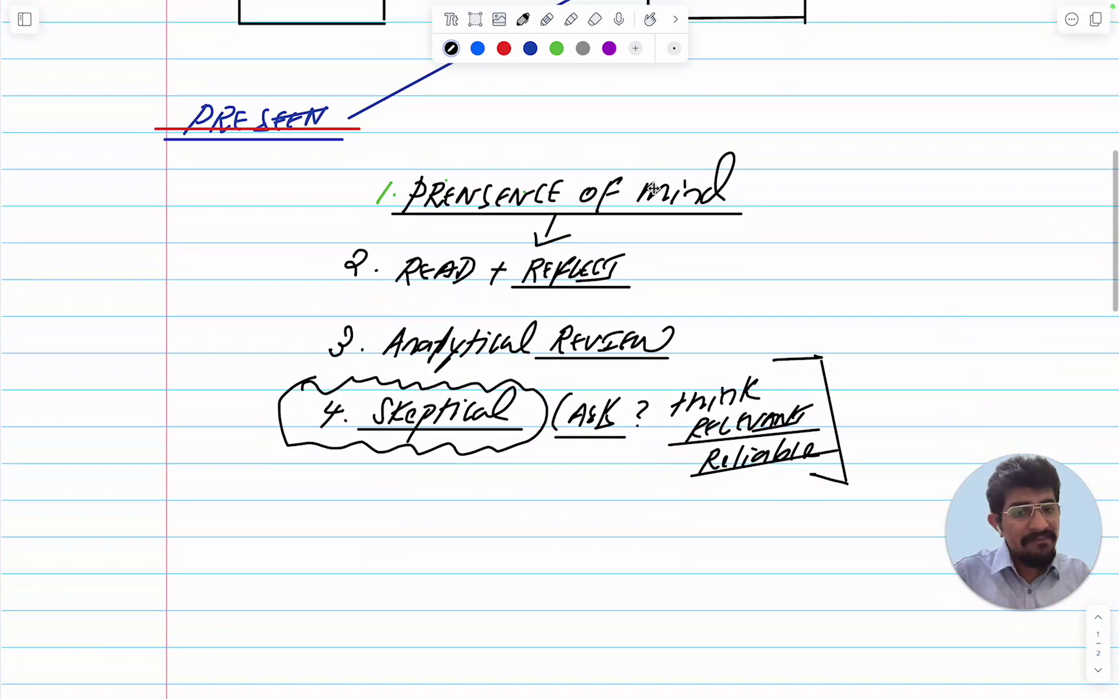
pyautogui.scroll(15, 653, 188)
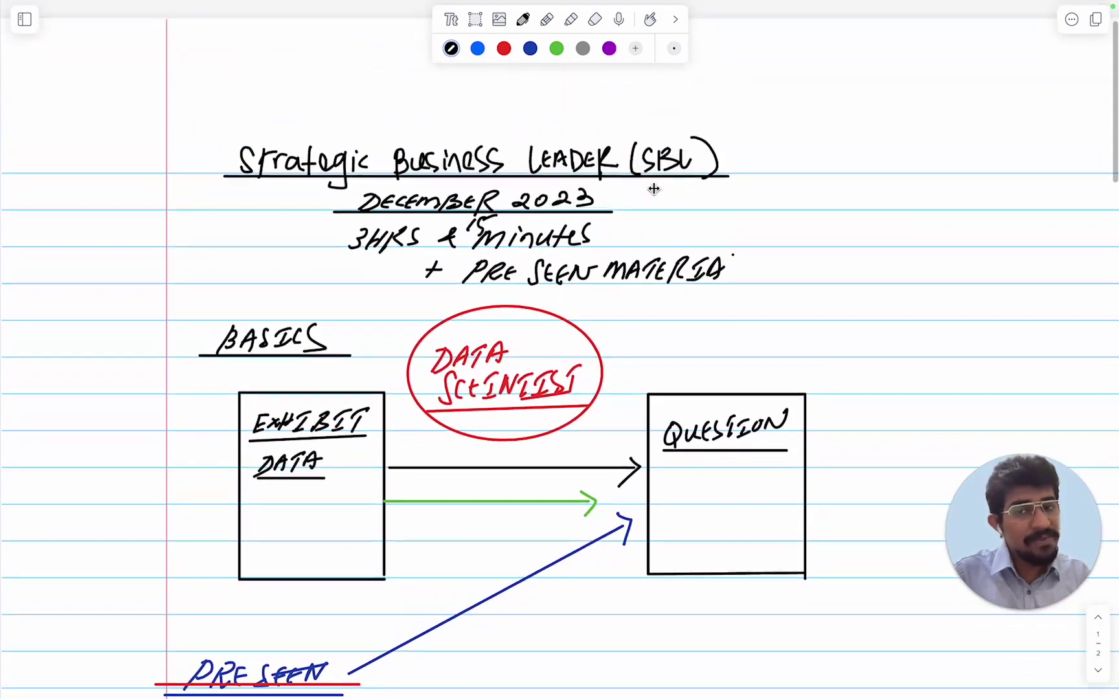
pyautogui.scroll(-7, 652, 188)
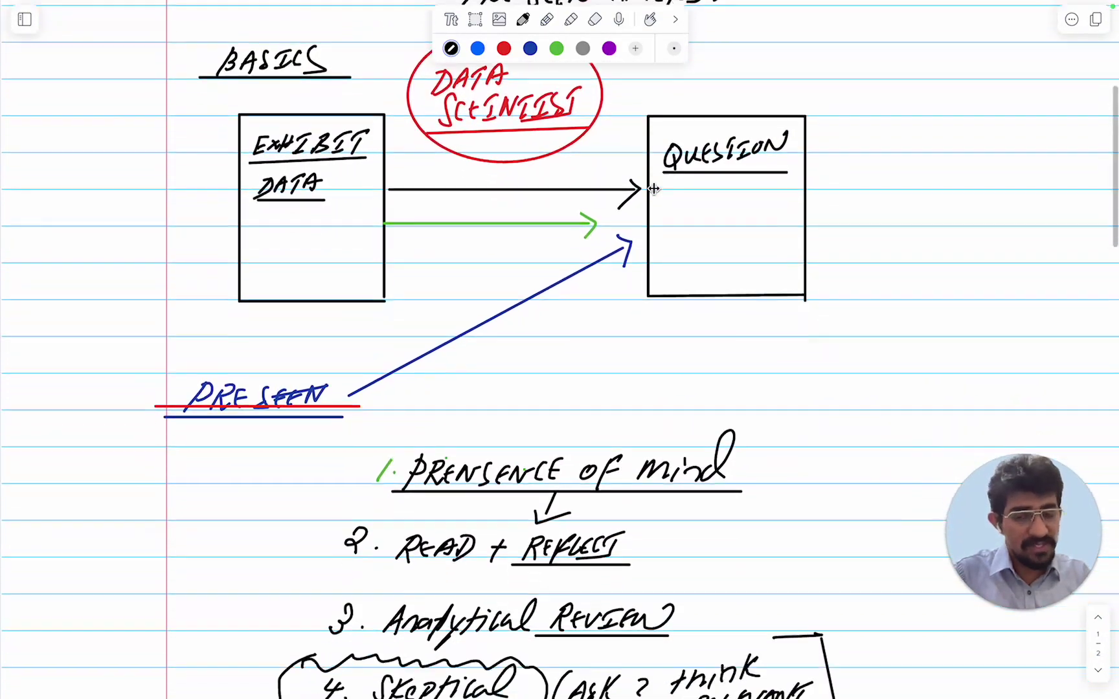
pyautogui.scroll(-1, 653, 188)
pyautogui.scroll(-1, 653, 189)
pyautogui.scroll(4, 653, 188)
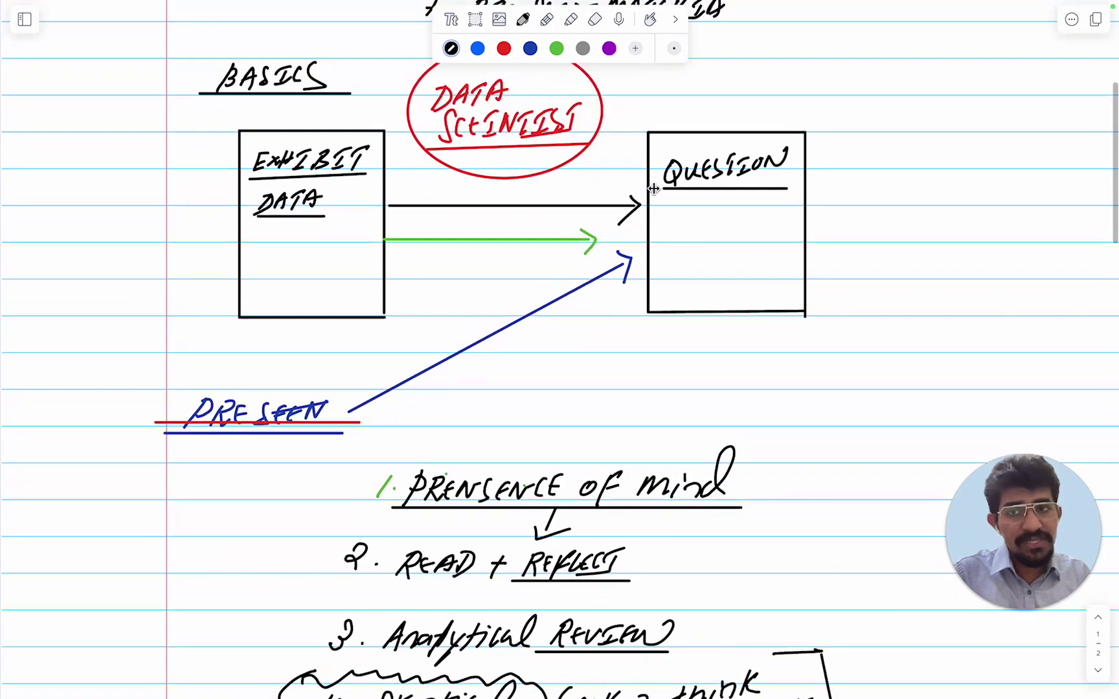
pyautogui.scroll(3, 653, 188)
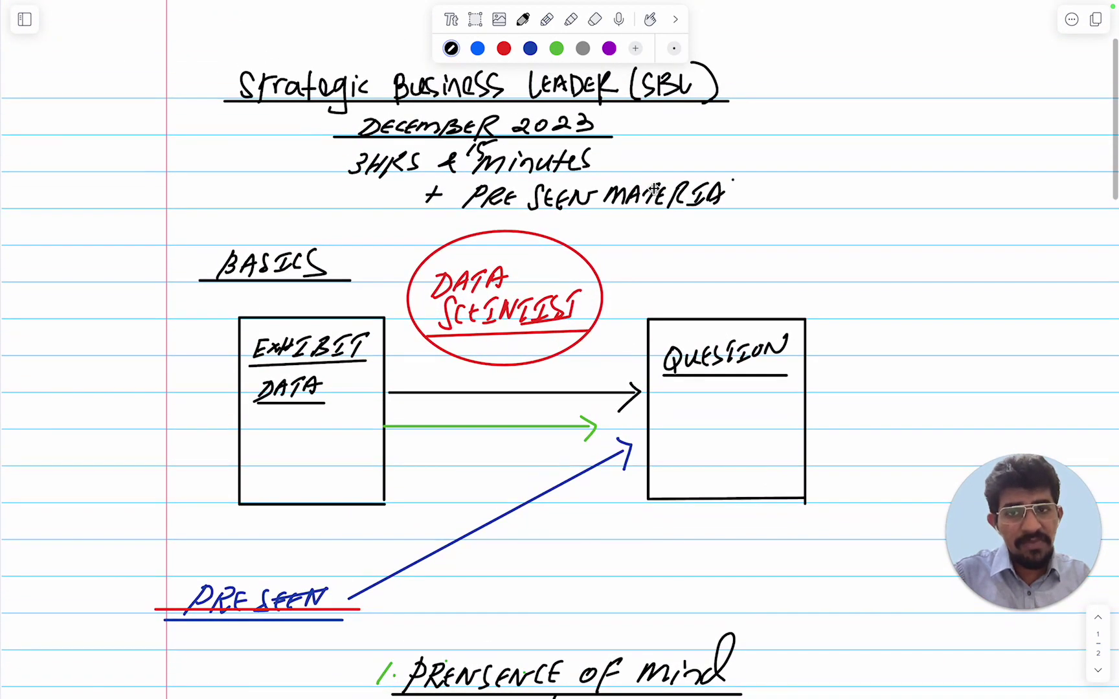